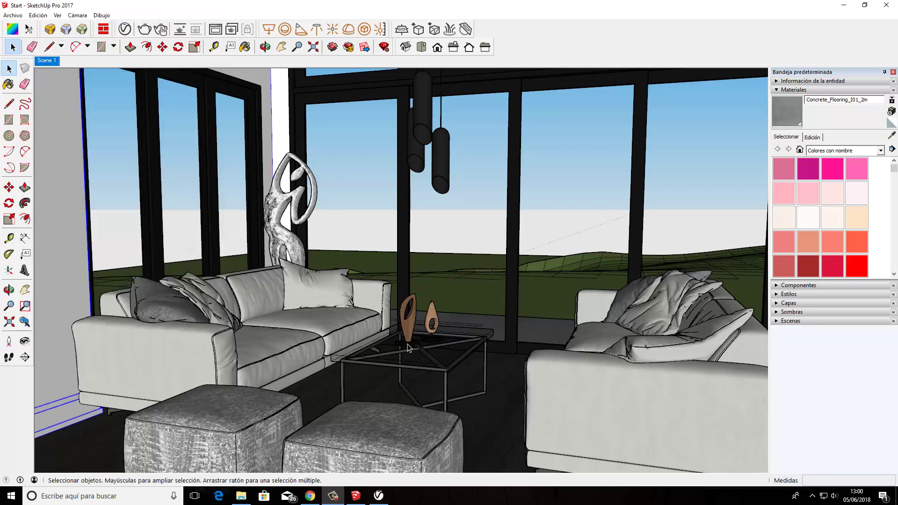
Turn the view toward a bare white wall and dark floor, then close the V-Ray Asset Editor
key(ctrl+a)
middle_drag(376, 359, 342, 361)
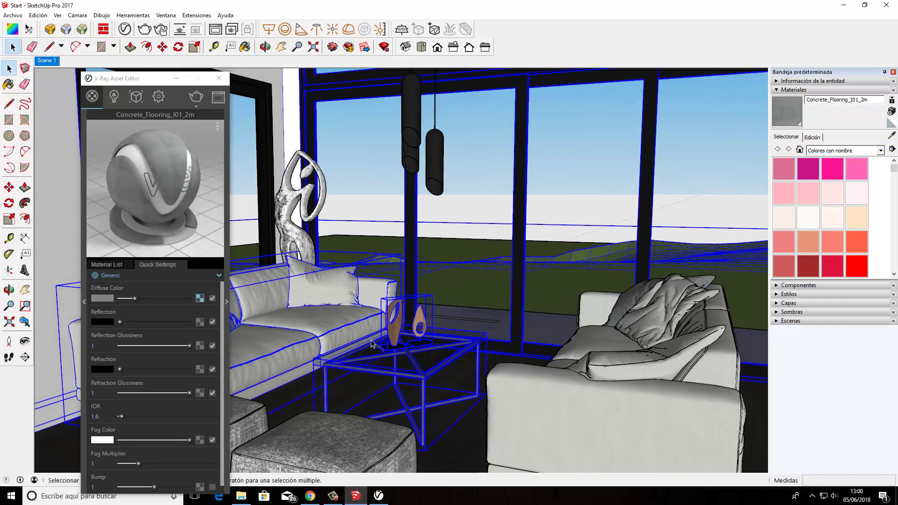
key(ctrl+t)
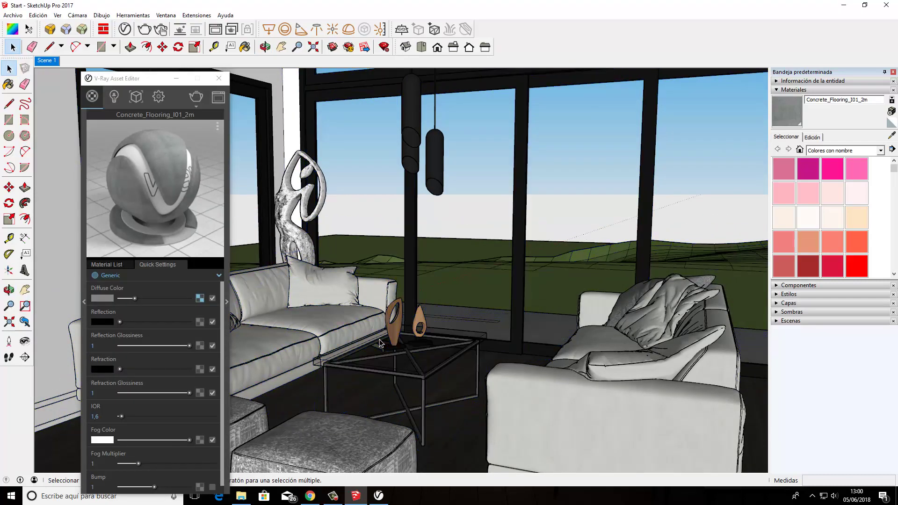
click(25, 347)
mouse_move(236, 306)
mouse_down()
mouse_move(324, 341)
mouse_move(215, 341)
mouse_up()
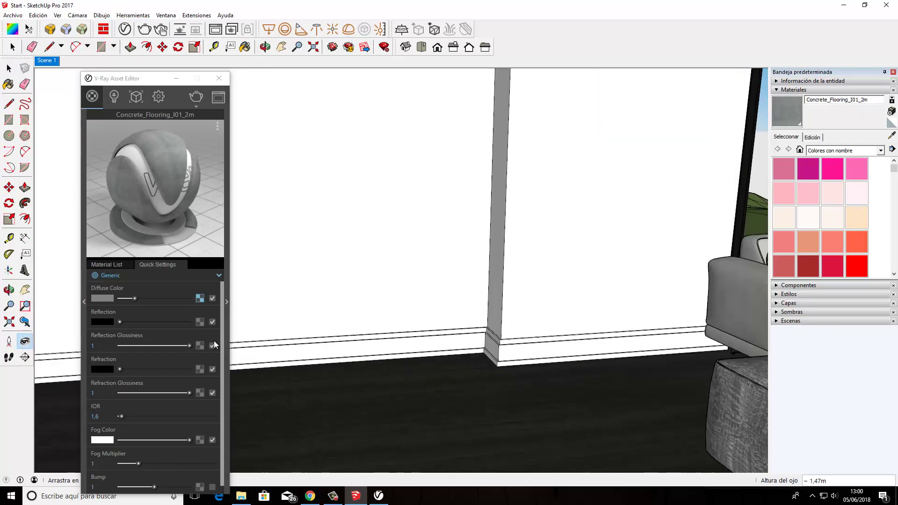
click(218, 78)
Orbit and pan the view to face the empty floor before the bare wall
mouse_move(515, 287)
mouse_down()
mouse_move(253, 335)
mouse_move(100, 347)
mouse_up()
key(o)
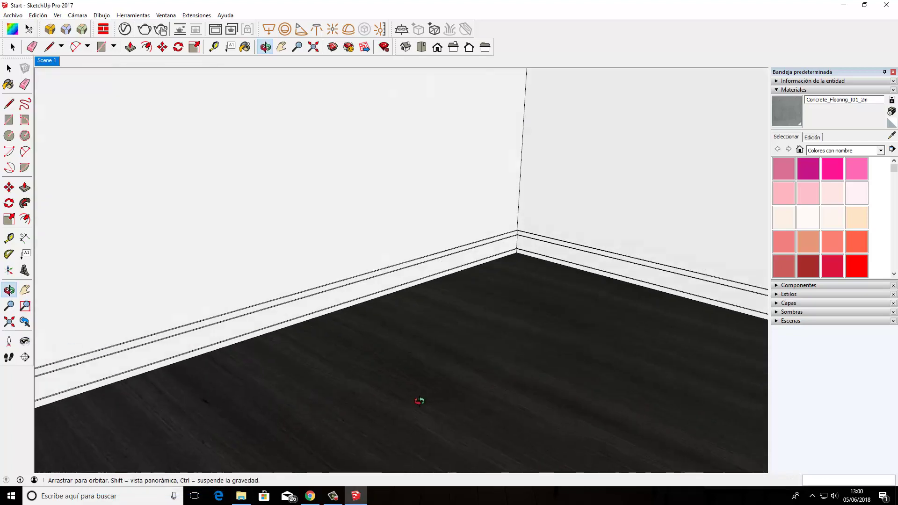
mouse_move(419, 401)
mouse_down()
mouse_move(327, 394)
mouse_move(526, 397)
mouse_up()
key(h)
mouse_move(526, 397)
middle_down()
mouse_move(387, 373)
mouse_move(641, 381)
mouse_move(493, 389)
middle_up()
drag(493, 389, 501, 381)
key(space)
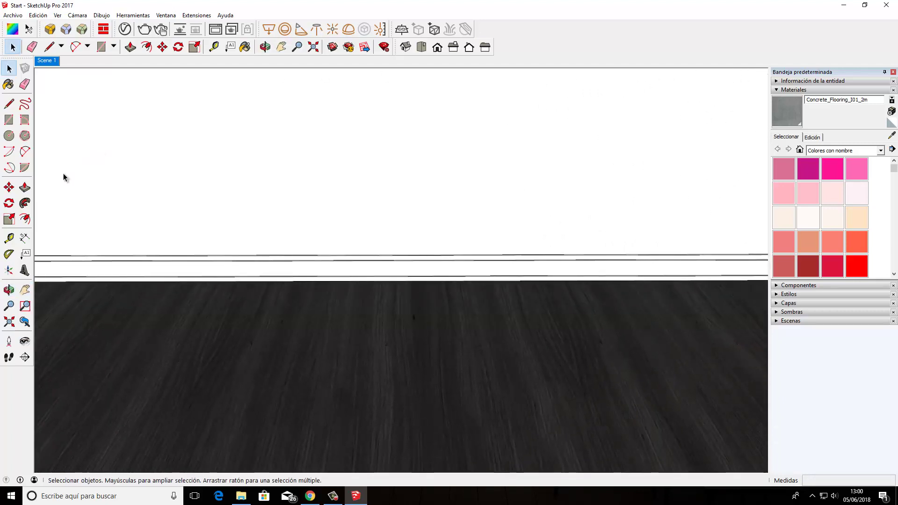
Draw a rectangle on the dark floor in front of the wall
click(8, 119)
click(343, 305)
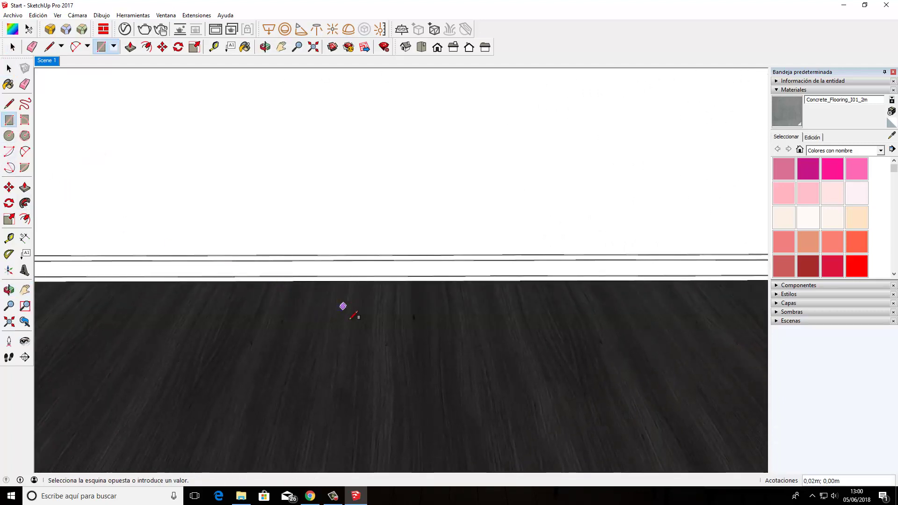
click(407, 340)
key(space)
click(380, 326)
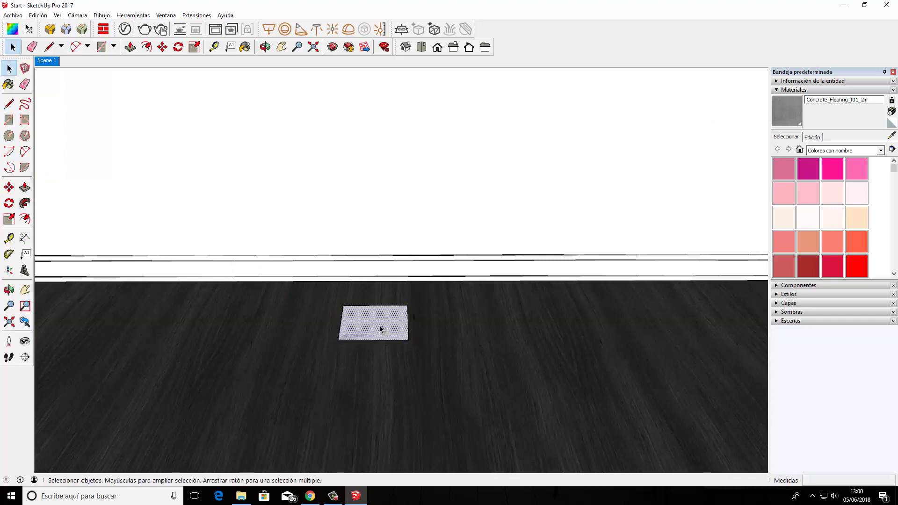
Push/Pull the rectangle up about 1.05 m into a tall box and select it
key(p)
click(379, 324)
click(360, 123)
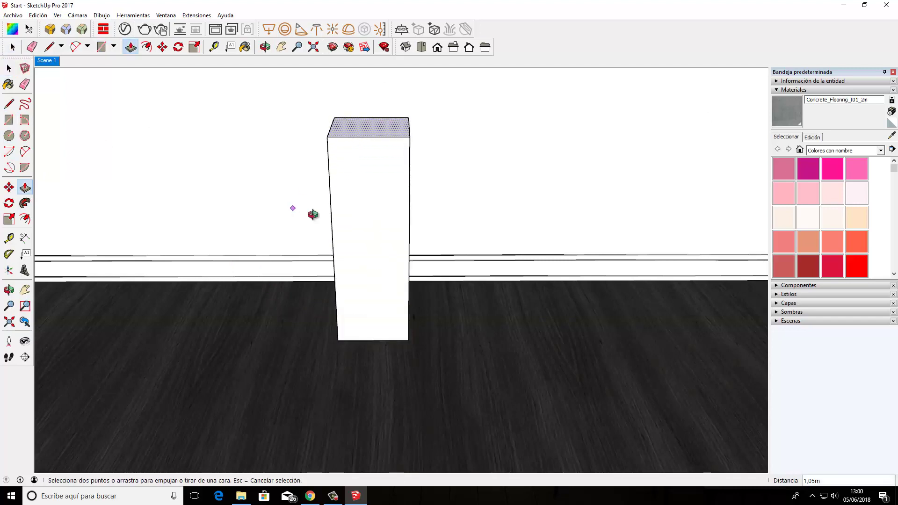
middle_drag(313, 214, 434, 174)
key(space)
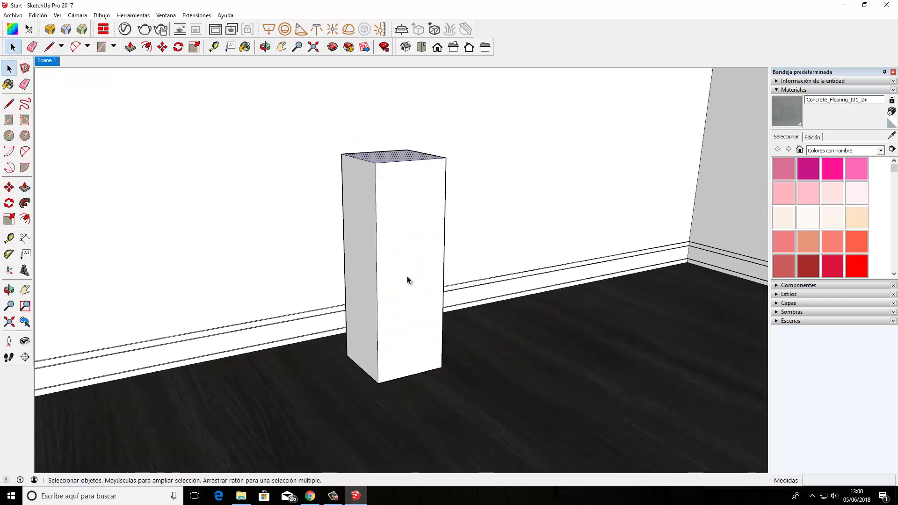
triple_click(407, 279)
mouse_move(391, 277)
middle_down()
mouse_move(380, 301)
mouse_move(252, 303)
mouse_move(369, 306)
middle_up()
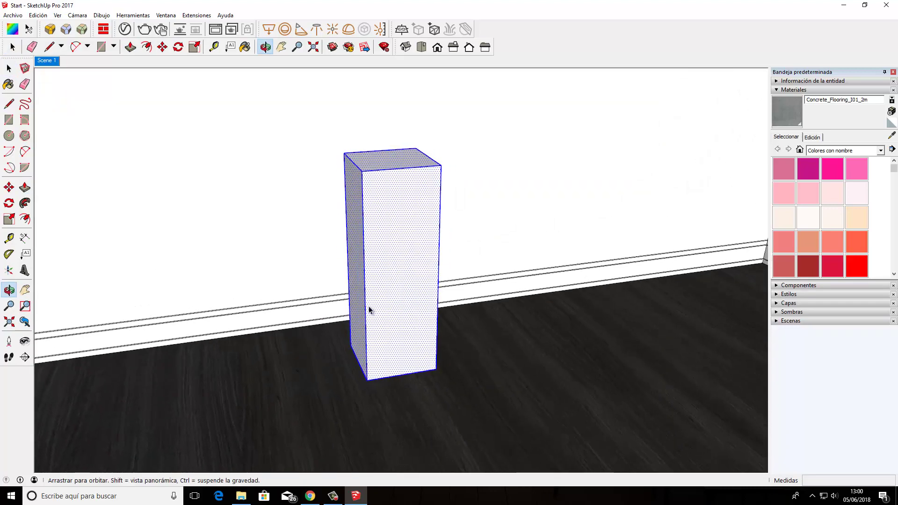
Paint the box with the peach 0012_RosaBisque material, then deselect it
click(857, 217)
click(413, 255)
mouse_move(397, 277)
middle_down()
mouse_move(444, 322)
mouse_move(389, 292)
mouse_move(375, 315)
mouse_move(517, 295)
middle_up()
key(space)
click(457, 327)
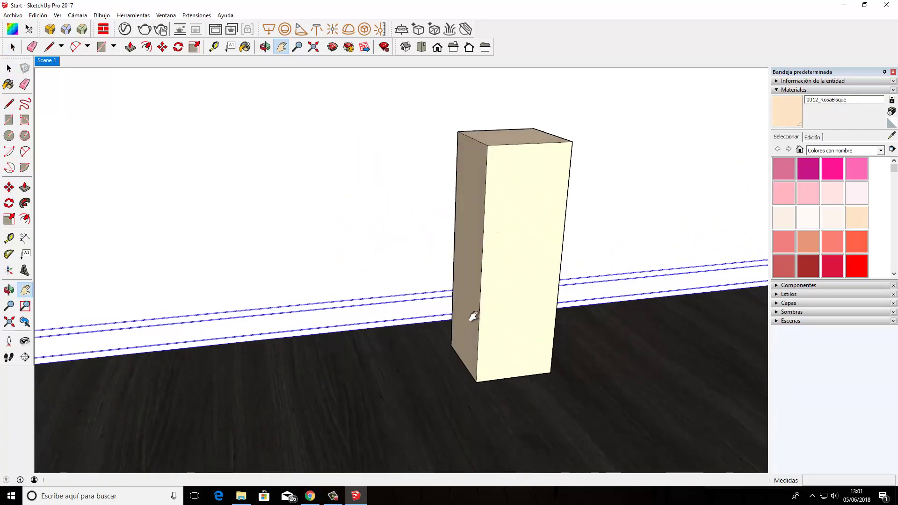
mouse_move(491, 224)
middle_down()
mouse_move(523, 262)
mouse_move(497, 232)
mouse_move(519, 220)
middle_up()
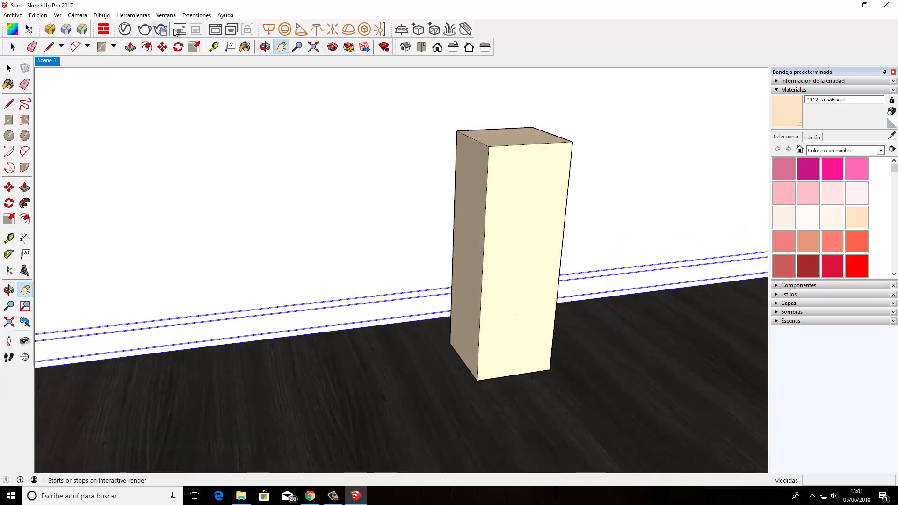
Open the V-Ray Asset Editor, browse Lights and Settings, then show 0012_RosaBisque's quick settings
click(124, 29)
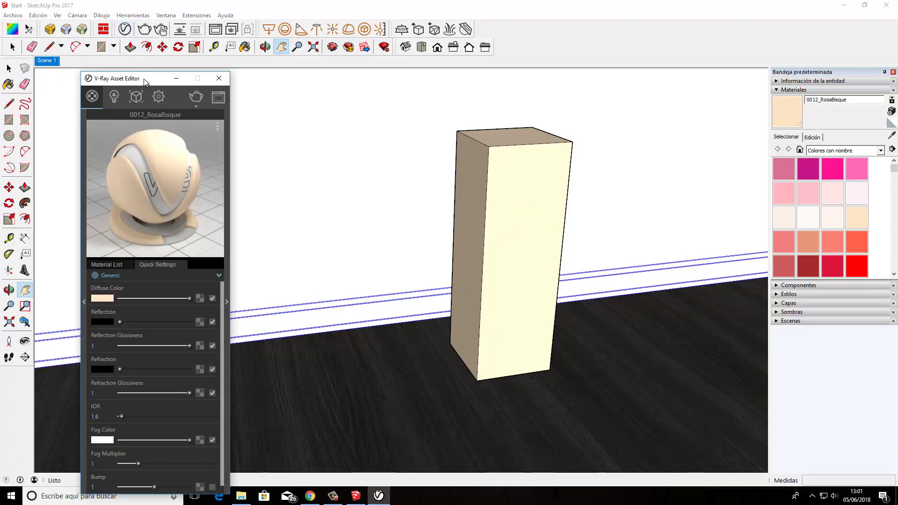
drag(145, 79, 138, 72)
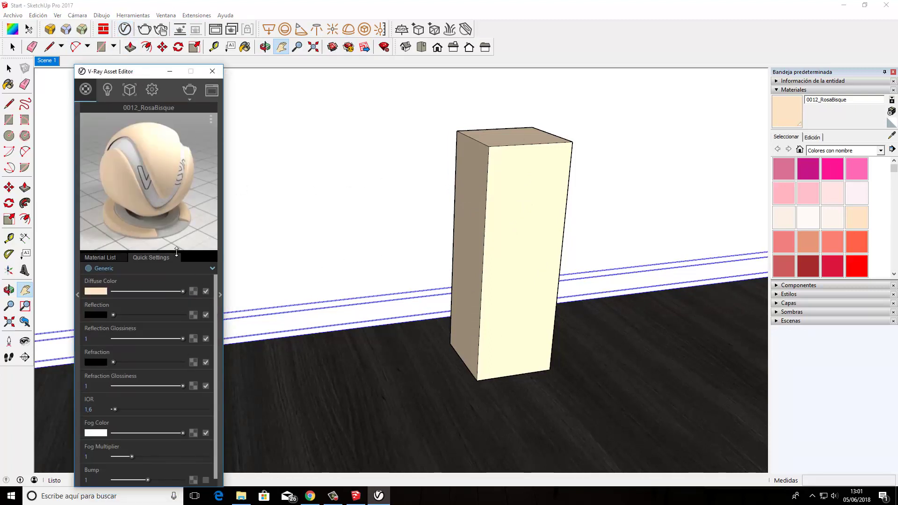
click(107, 94)
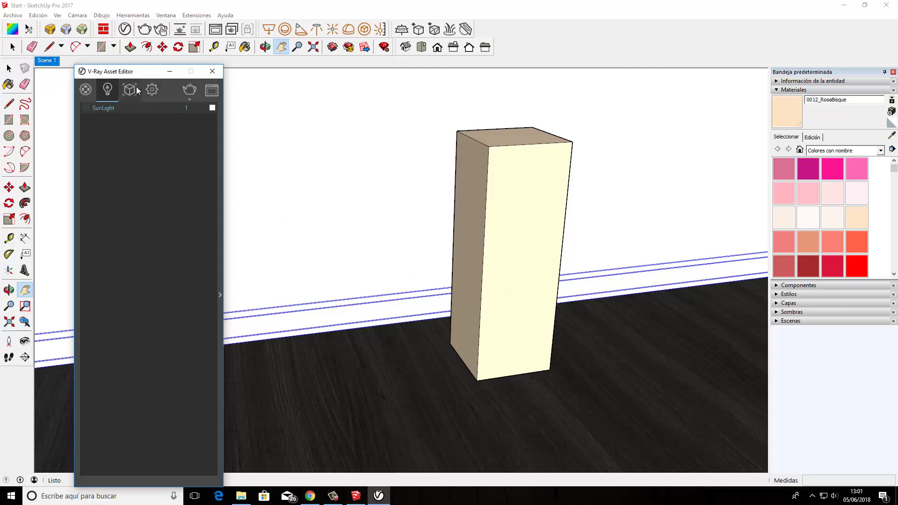
click(151, 90)
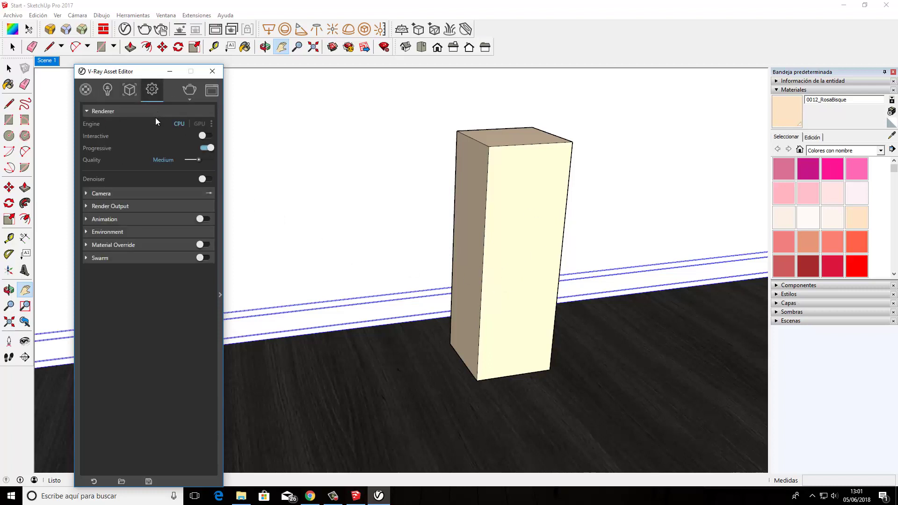
click(97, 232)
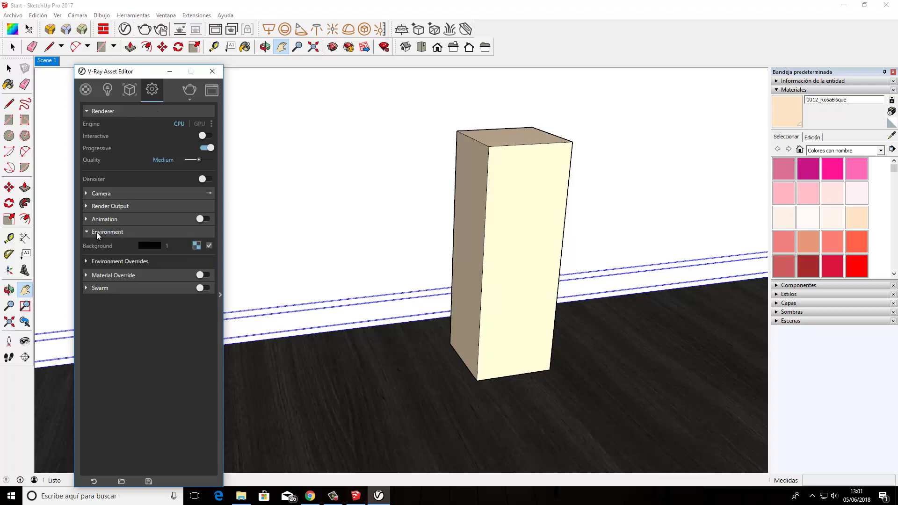
click(209, 246)
click(86, 90)
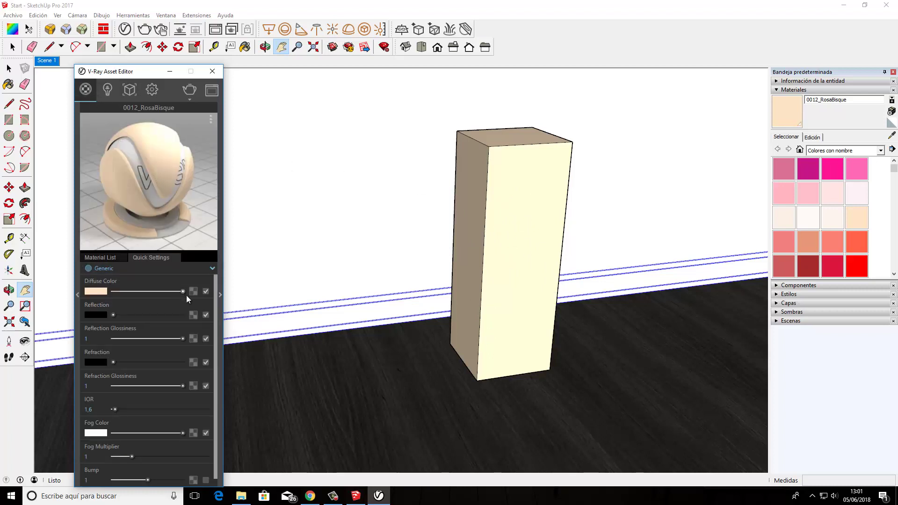
Replace the 0012_RosaBisque material's VRayBRDF layer with an Emissive layer
click(220, 298)
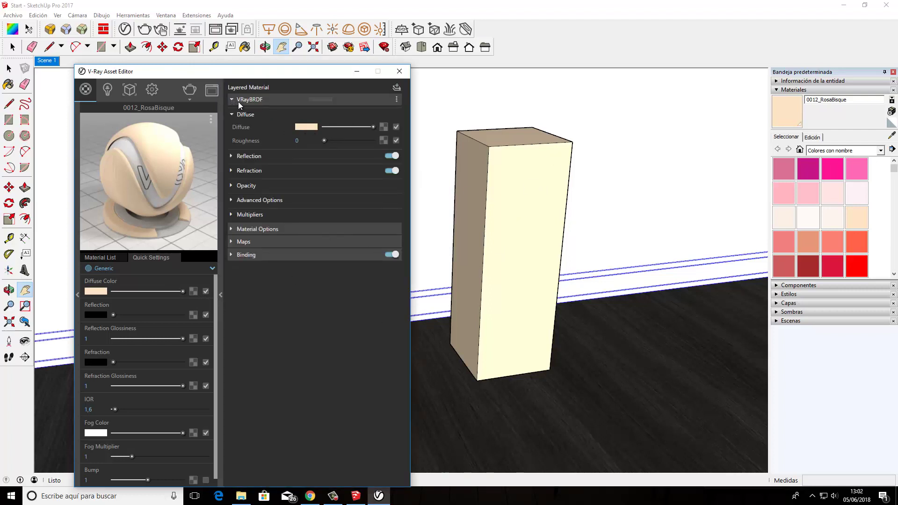
click(396, 100)
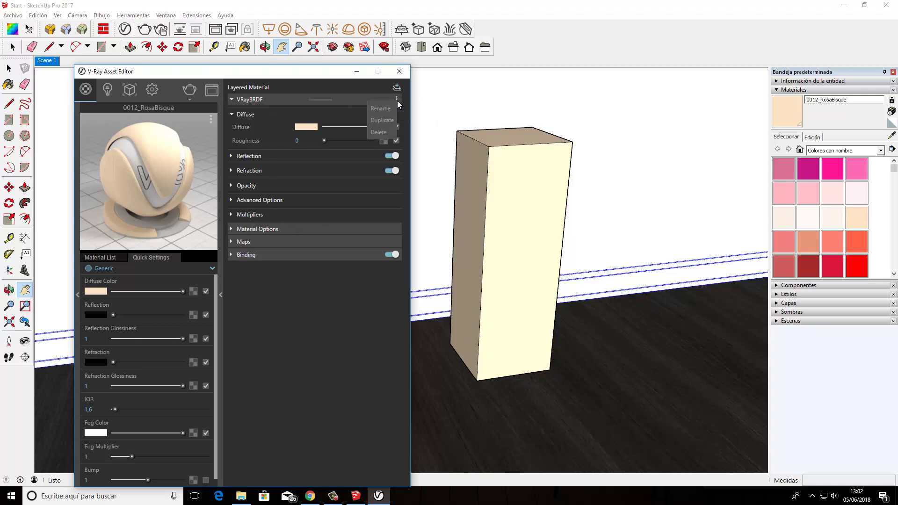
click(382, 133)
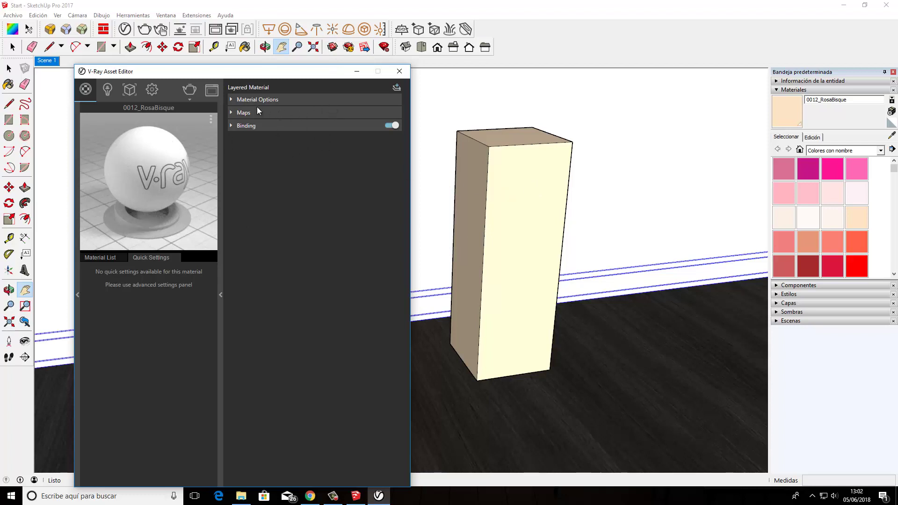
click(397, 89)
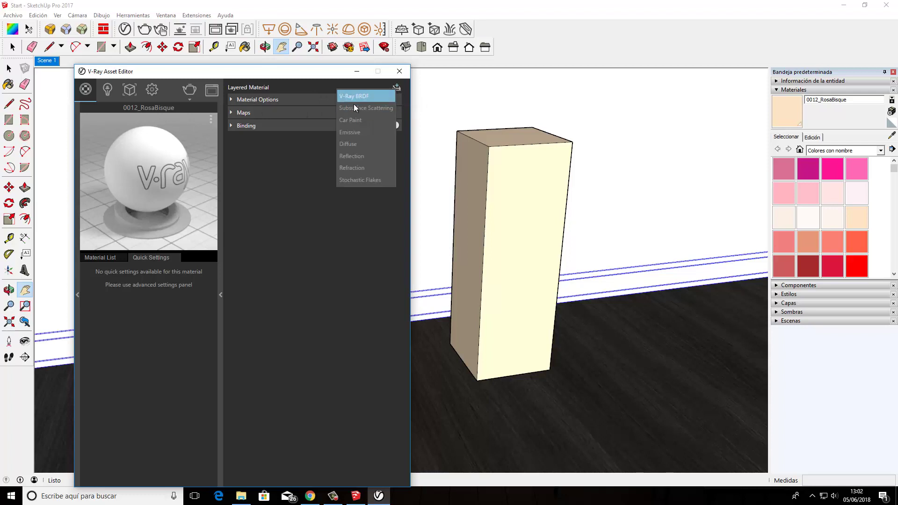
click(347, 134)
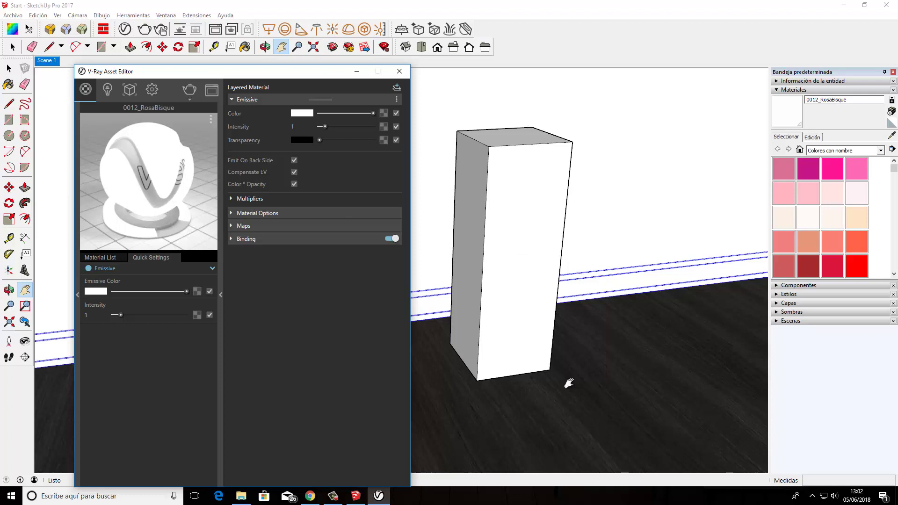
Switch the V-Ray renderer to Interactive mode in the render settings
scroll(555, 382, down, 2)
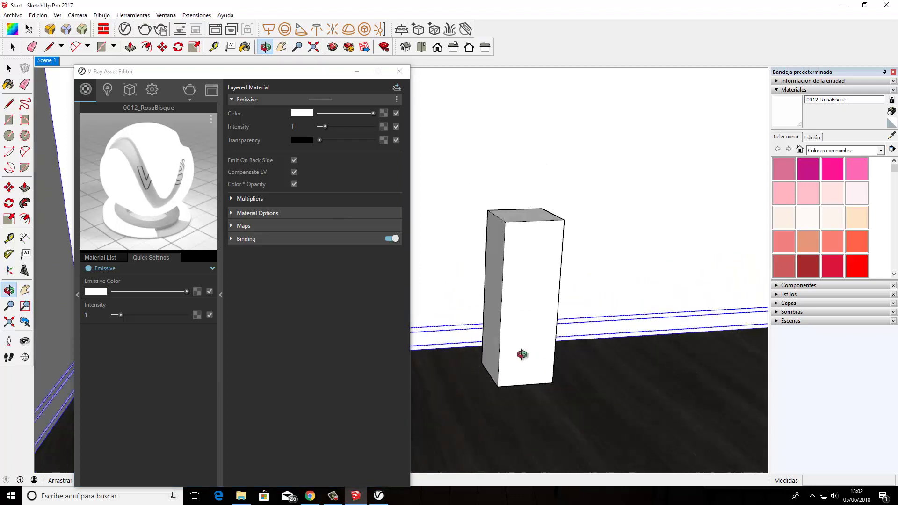
middle_drag(527, 383, 578, 327)
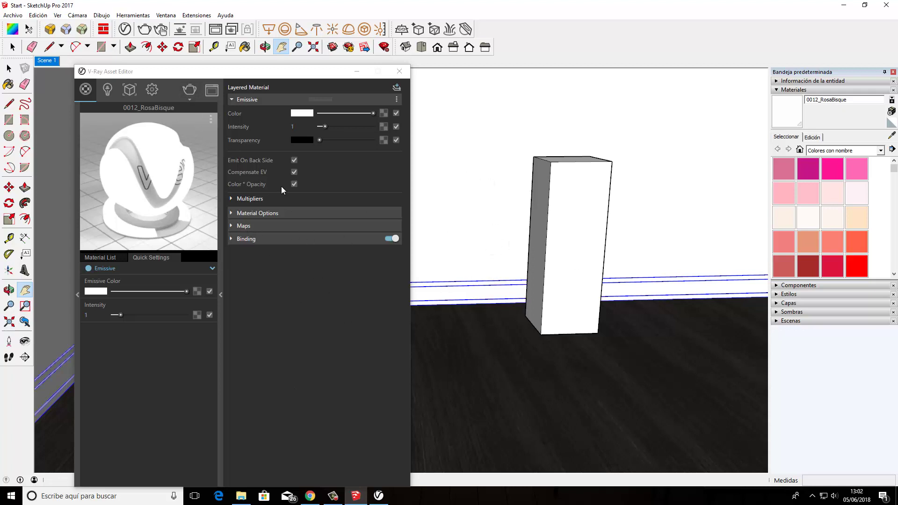
click(152, 89)
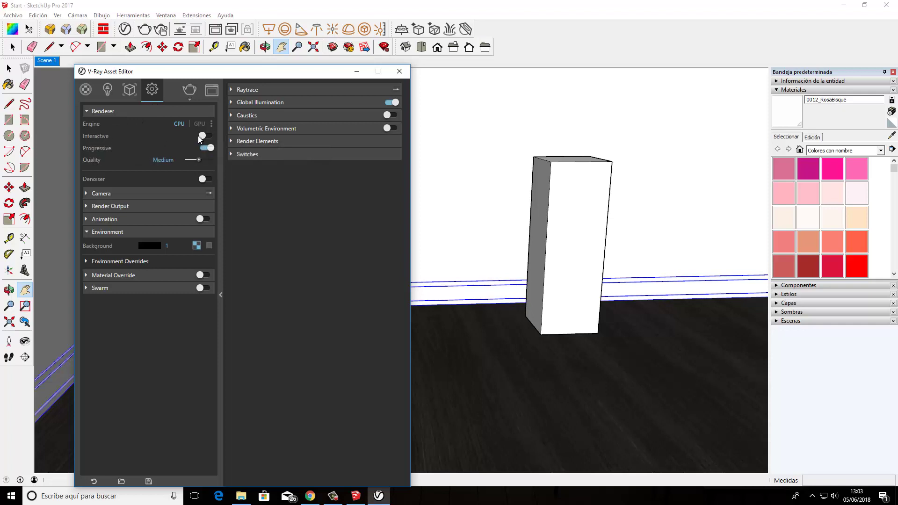
click(105, 112)
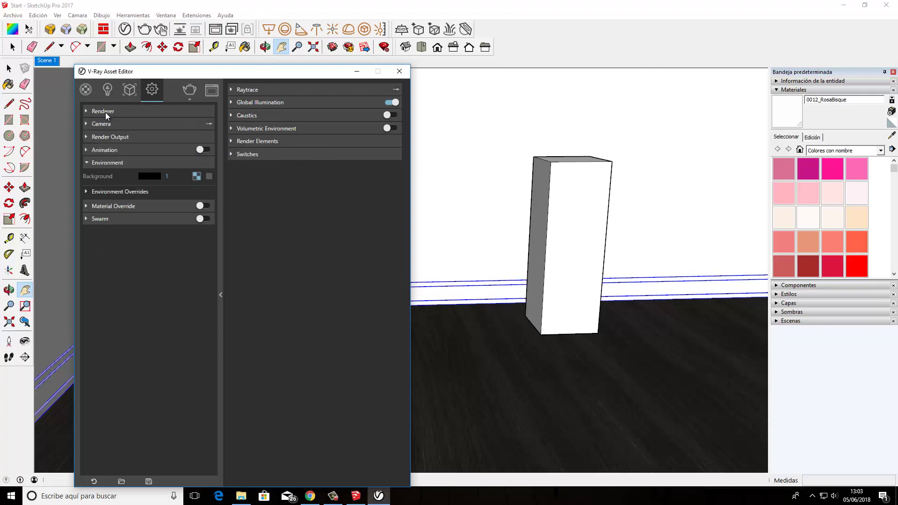
click(106, 112)
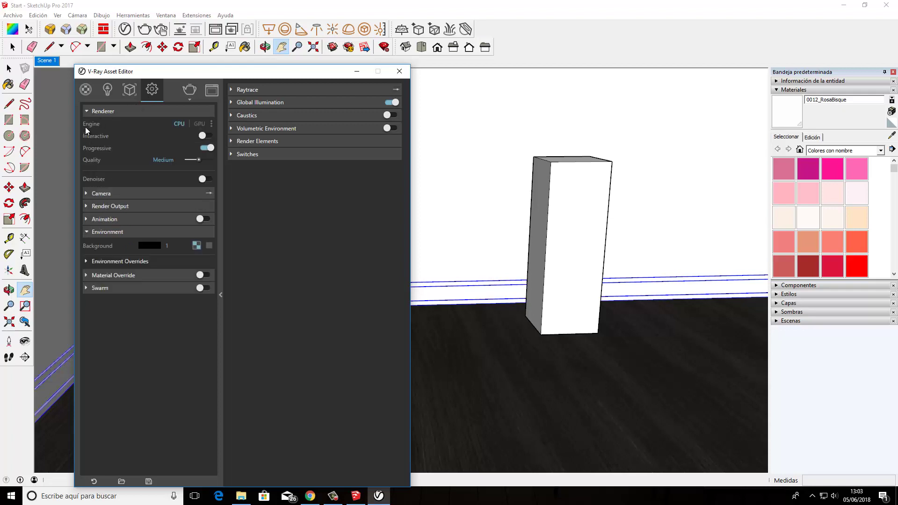
click(203, 137)
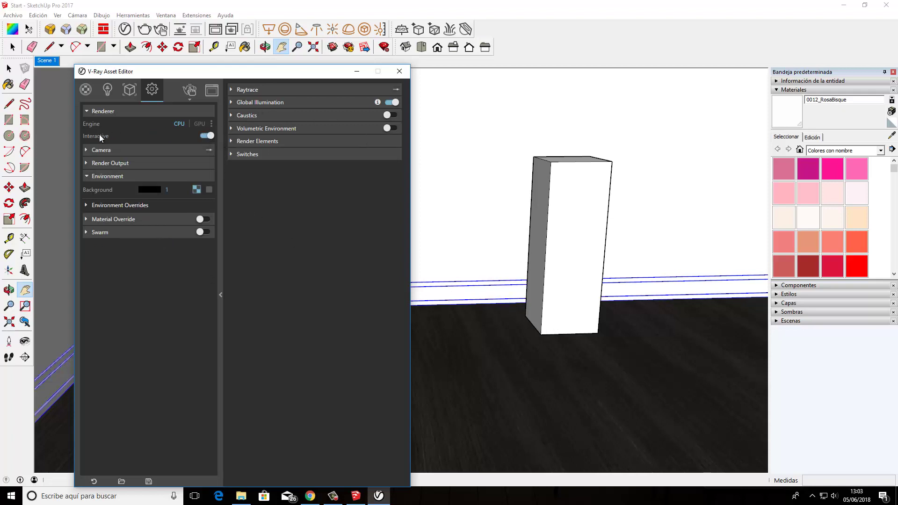
Start the V-Ray Interactive render, move its frame buffer aside, and reopen the Emissive settings
click(191, 93)
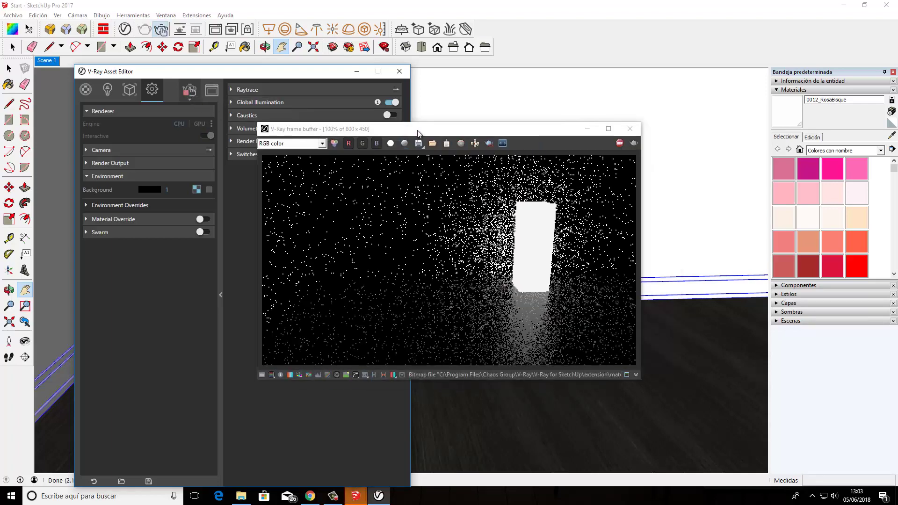
mouse_move(408, 133)
mouse_down()
mouse_move(469, 266)
mouse_move(316, 193)
mouse_move(351, 263)
mouse_move(618, 173)
mouse_move(589, 181)
mouse_move(585, 136)
mouse_move(567, 128)
mouse_move(571, 108)
mouse_up()
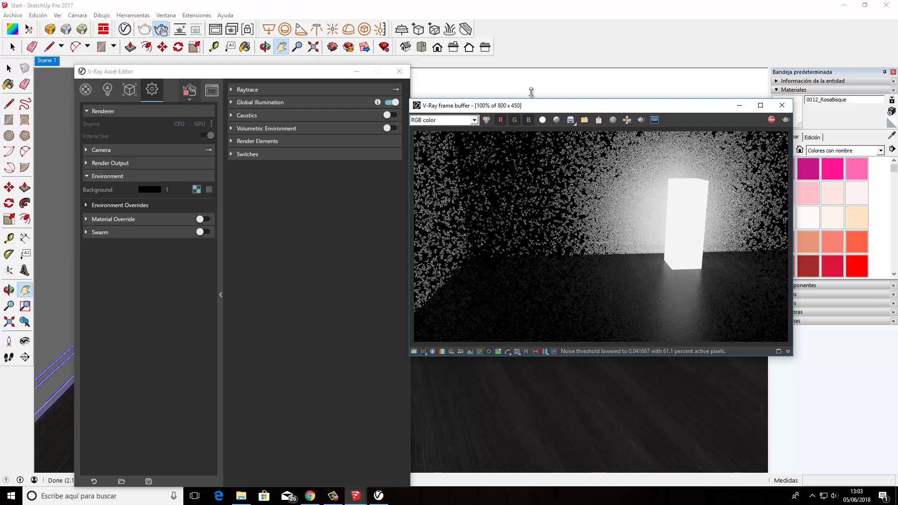
click(92, 88)
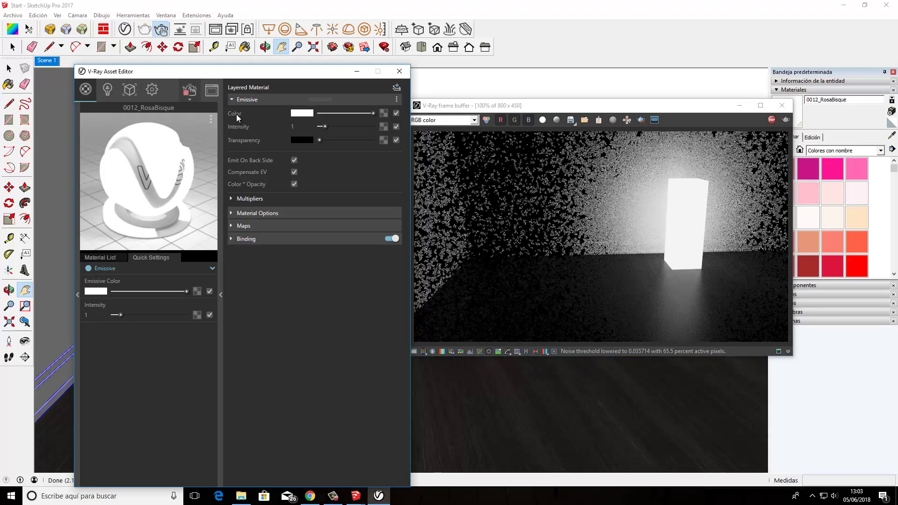
Open the Emissive colour picker and position it beside the Asset Editor
click(301, 115)
click(632, 189)
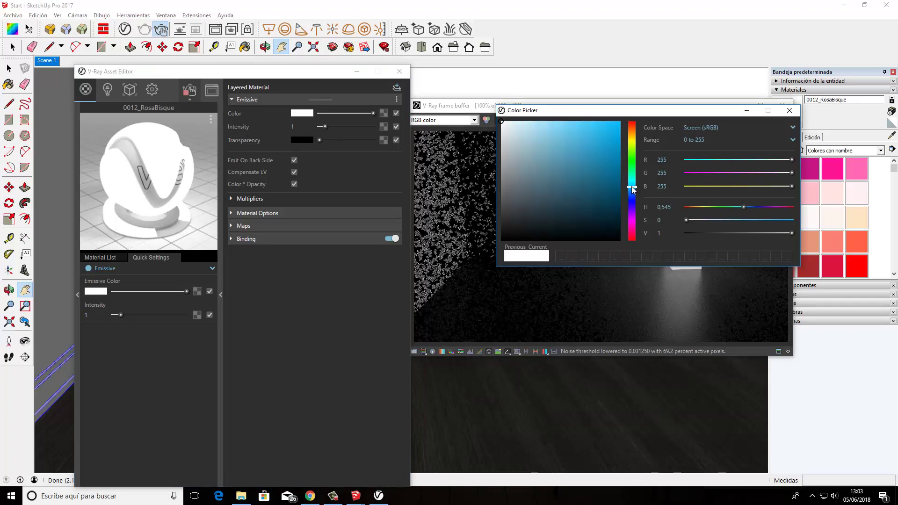
drag(580, 110, 387, 295)
drag(444, 316, 336, 194)
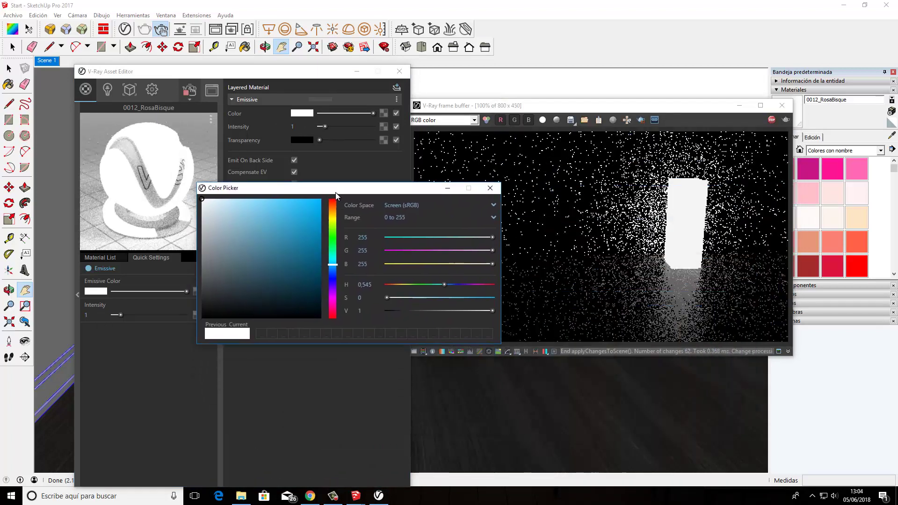
Set the Emissive colour to light blue, RGB 84, 170, 236
click(332, 271)
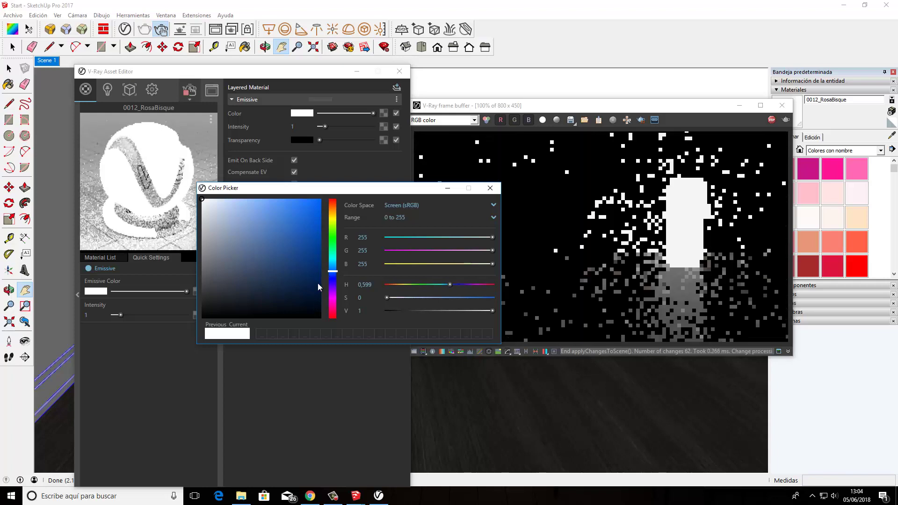
click(308, 279)
click(306, 260)
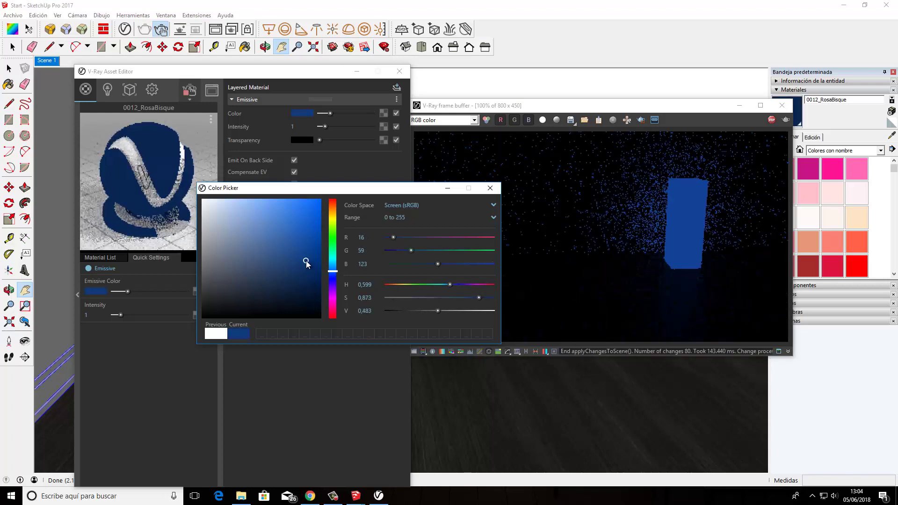
click(282, 210)
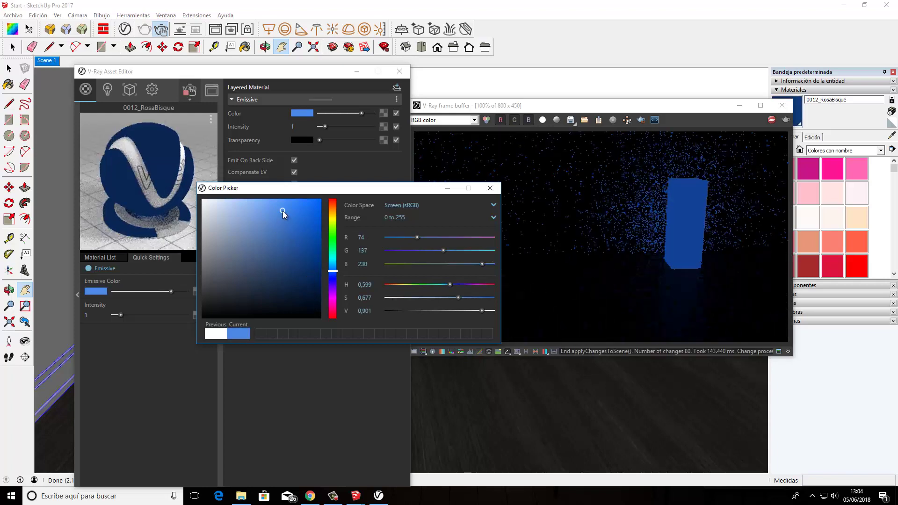
drag(282, 211, 273, 209)
click(262, 211)
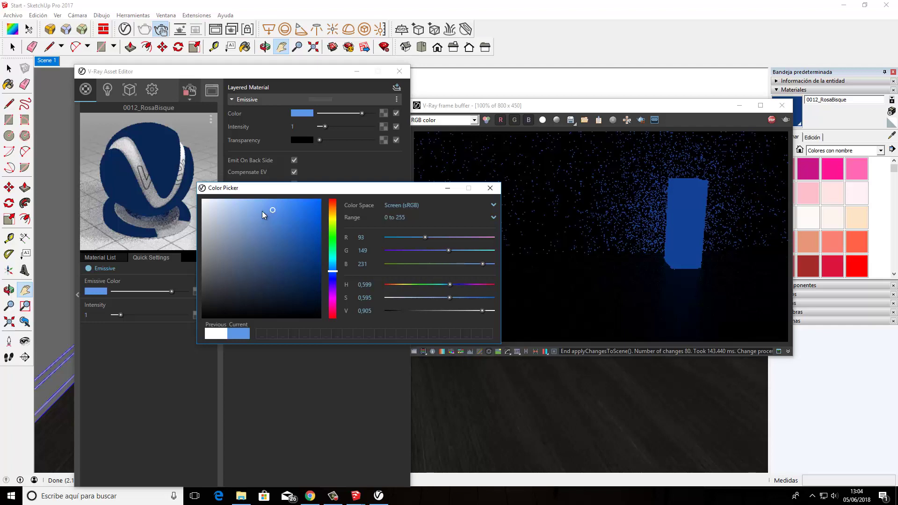
click(268, 212)
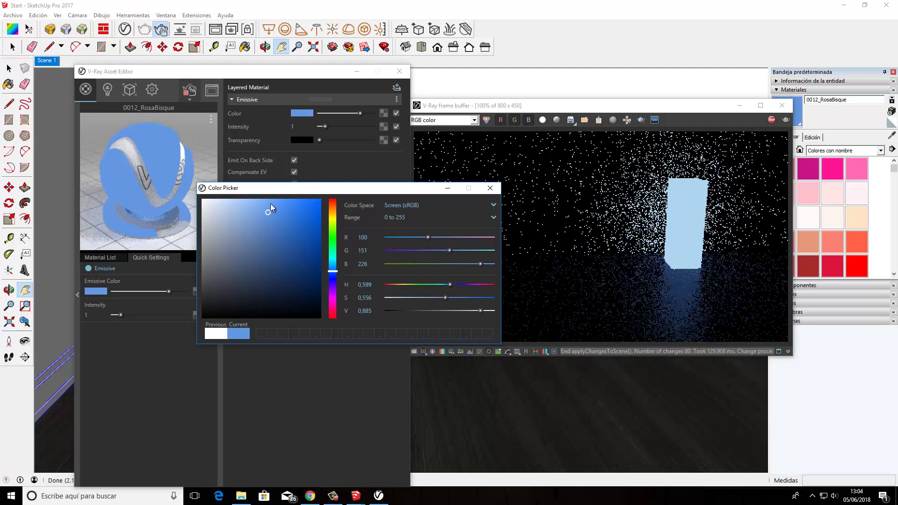
click(267, 232)
click(332, 269)
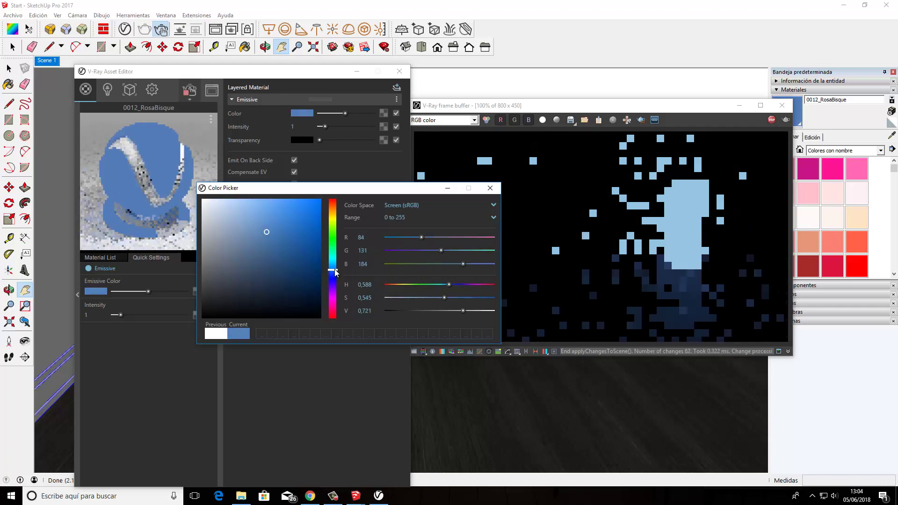
click(279, 208)
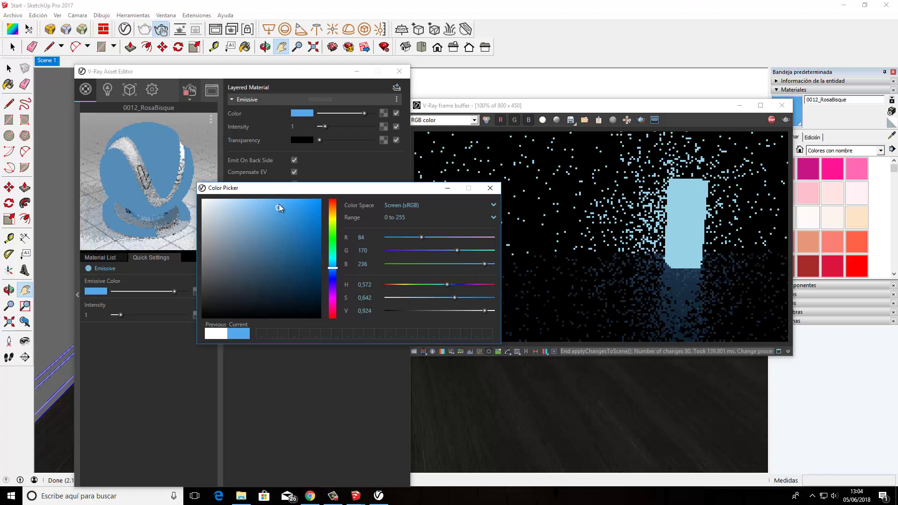
drag(293, 191, 305, 267)
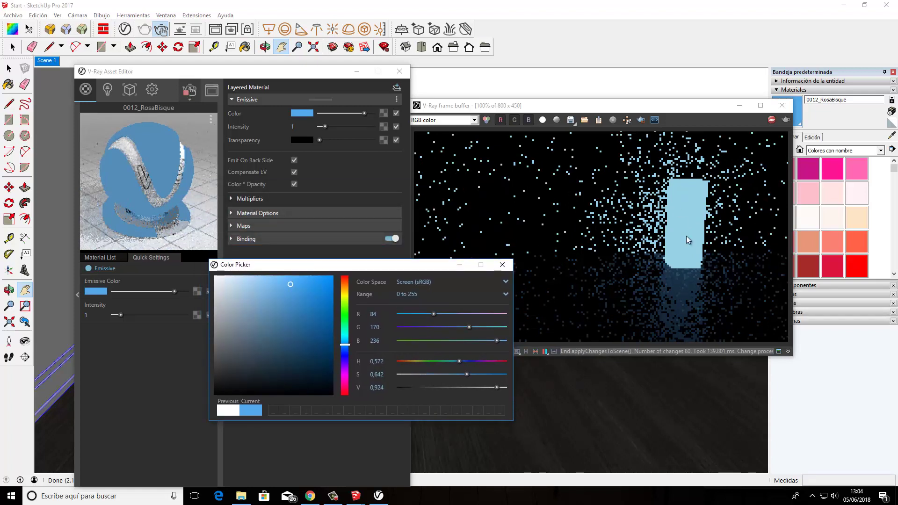
drag(489, 265, 508, 275)
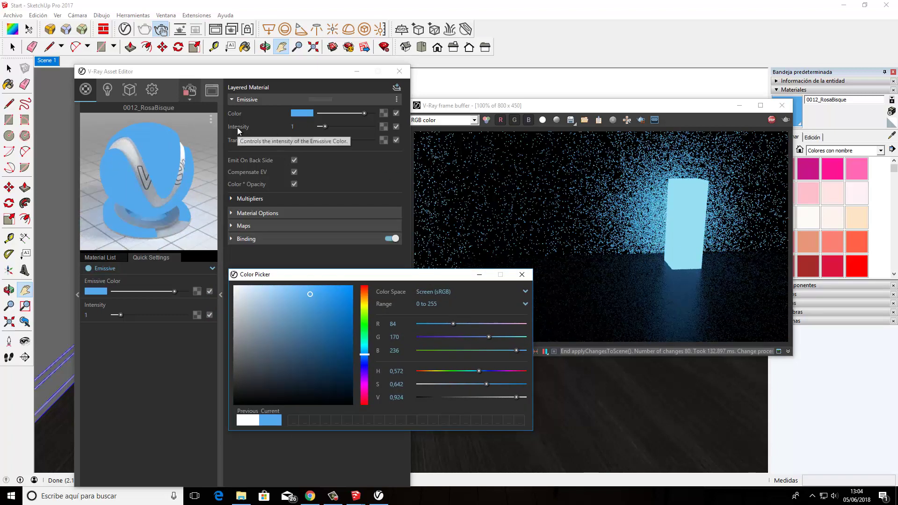
mouse_move(237, 126)
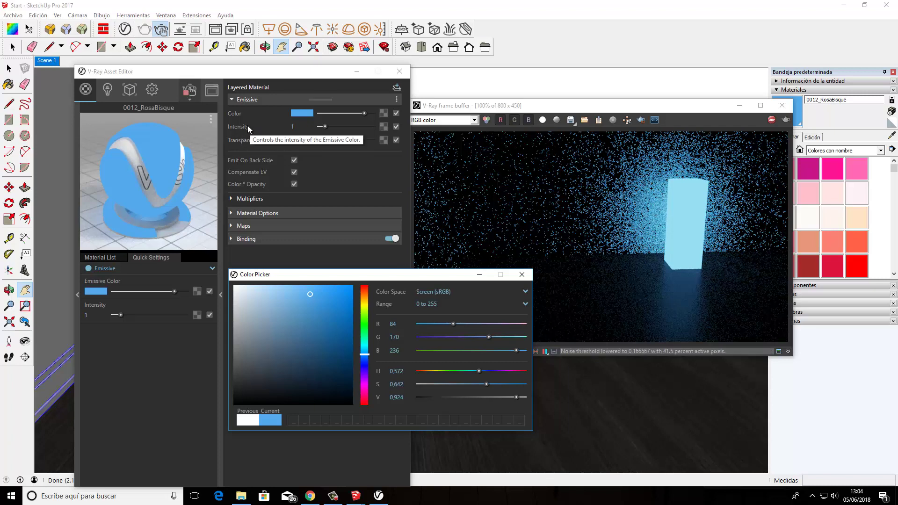
Set the Emissive intensity to 10 so the box glows much brighter
double_click(297, 127)
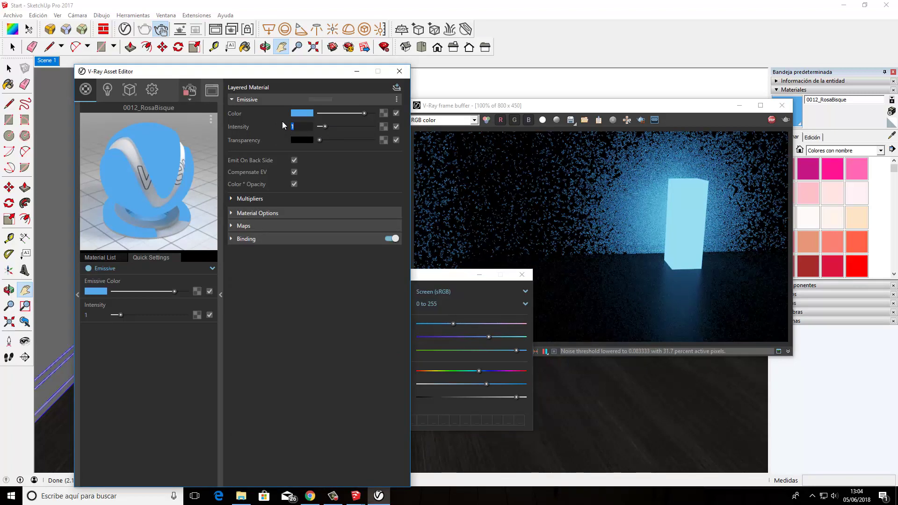
key(Return)
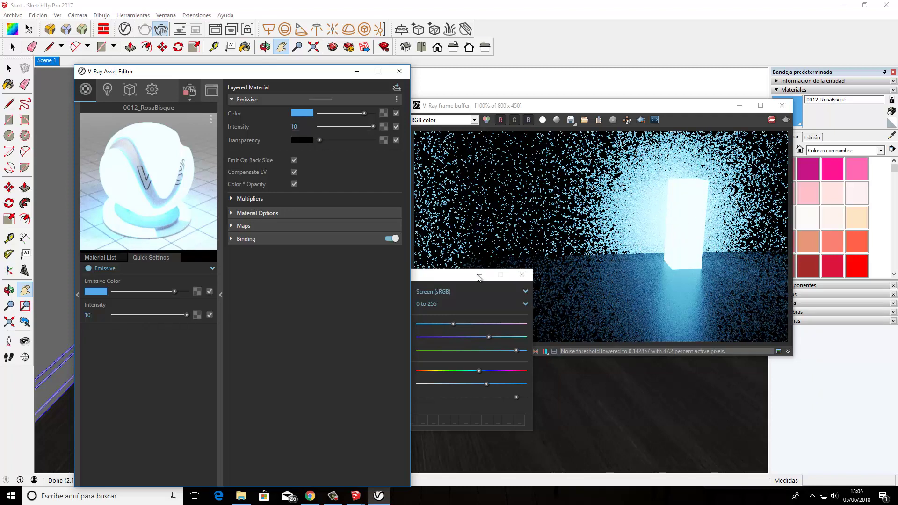
mouse_move(444, 275)
mouse_down()
mouse_move(496, 300)
mouse_move(494, 312)
mouse_up()
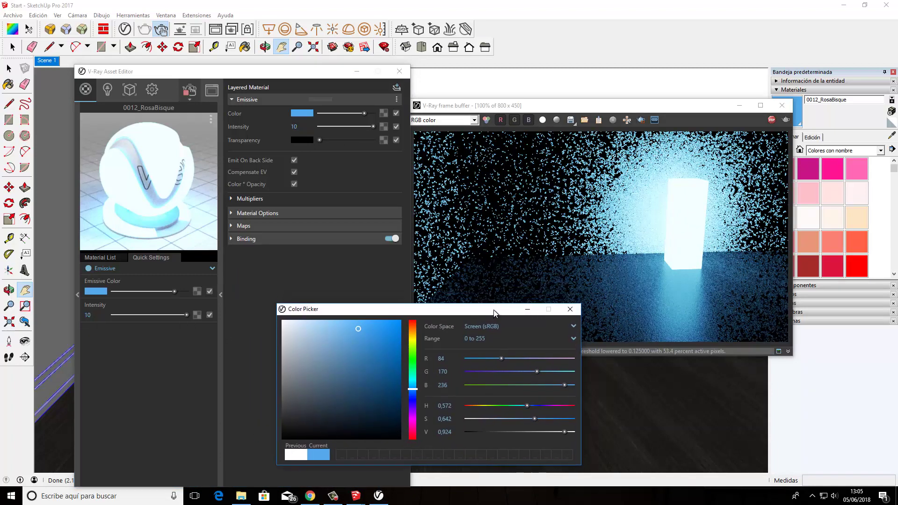
Toggle the emissive layer's Compensate EV off and then back on
click(294, 172)
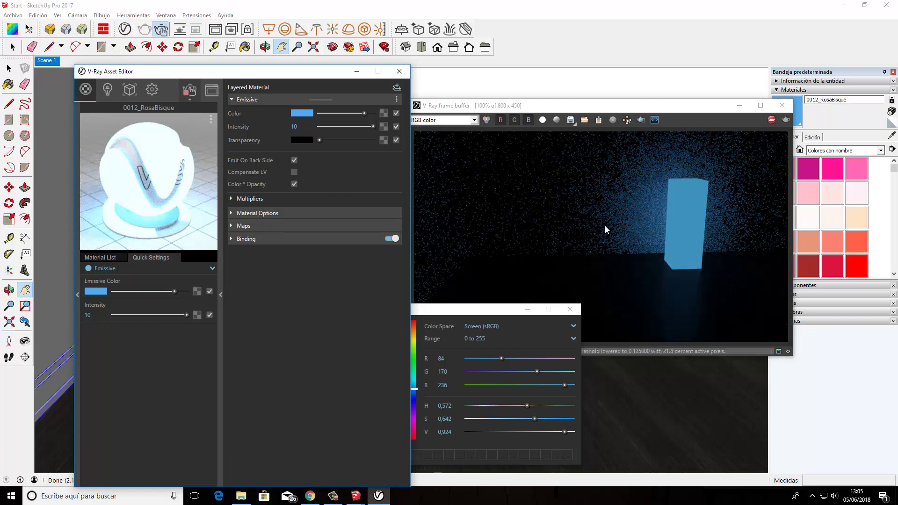
click(295, 172)
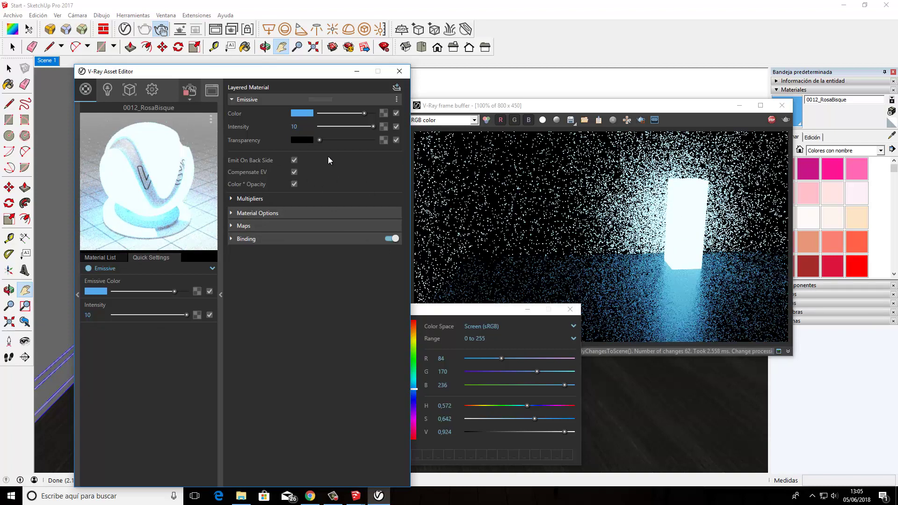
Lower the emissive intensity from 10 to 5, then to 2, and check the softer render glow
double_click(307, 126)
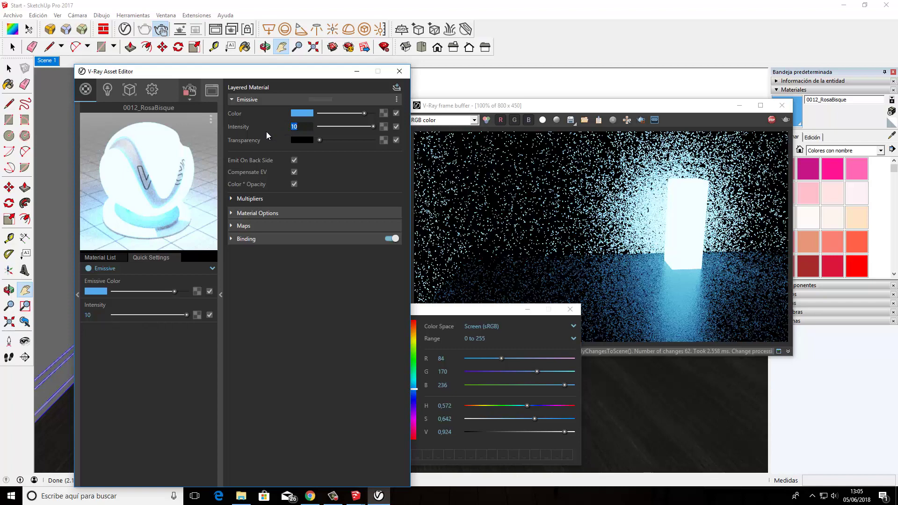
text(5)
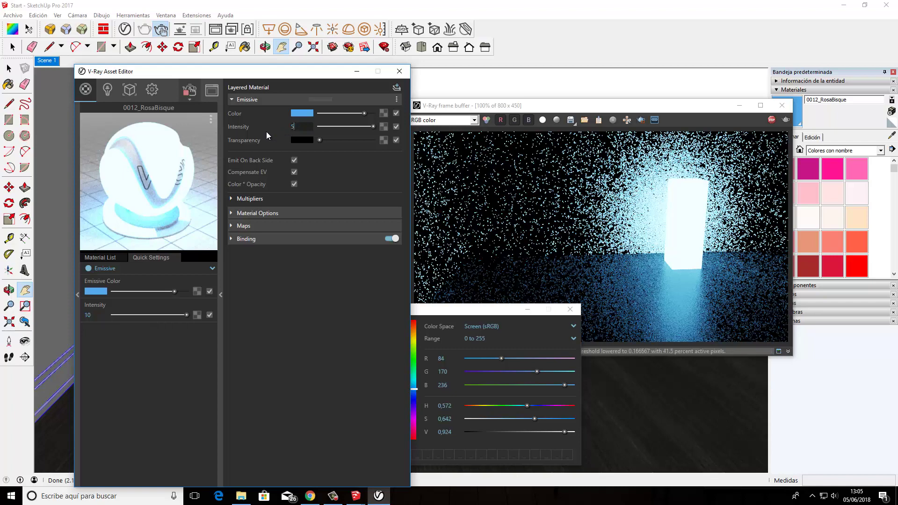
key(Return)
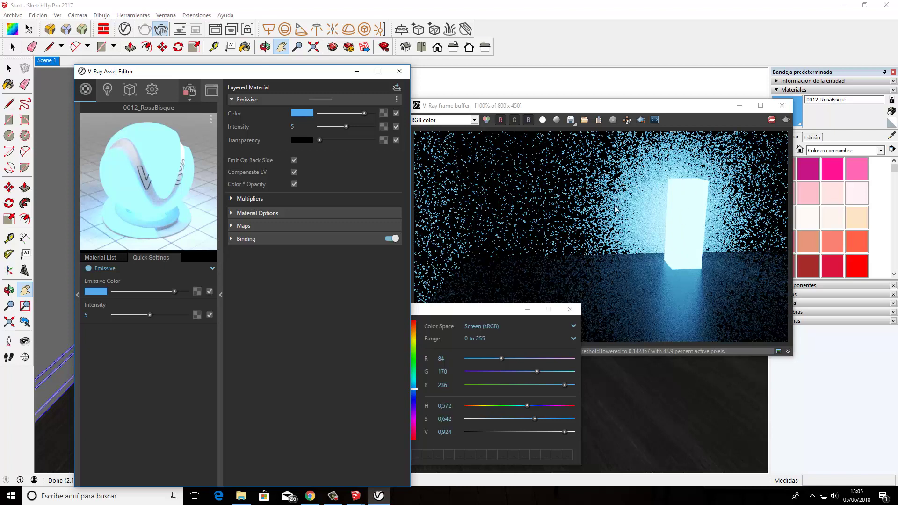
drag(625, 111, 640, 104)
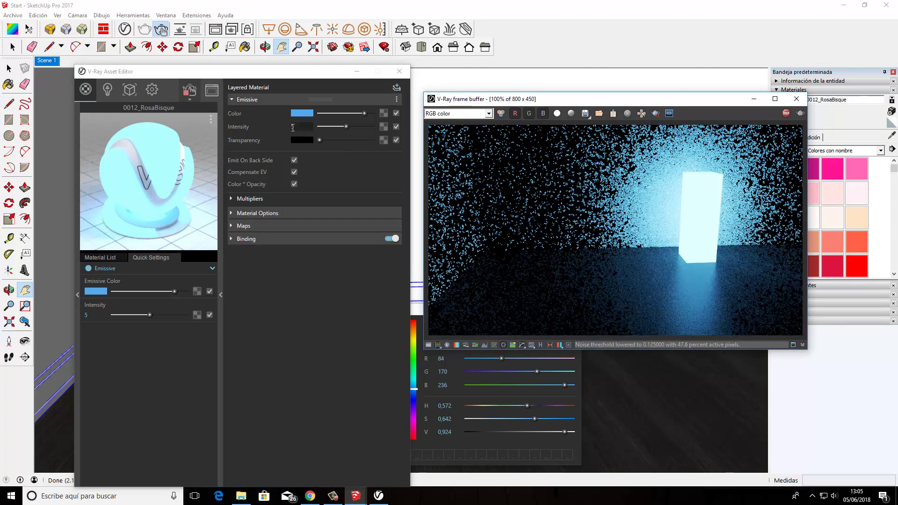
double_click(291, 127)
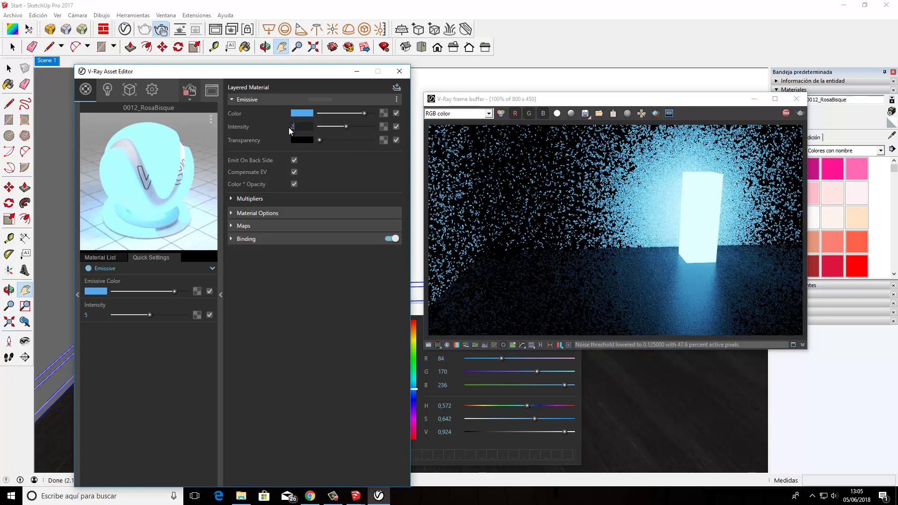
key(Return)
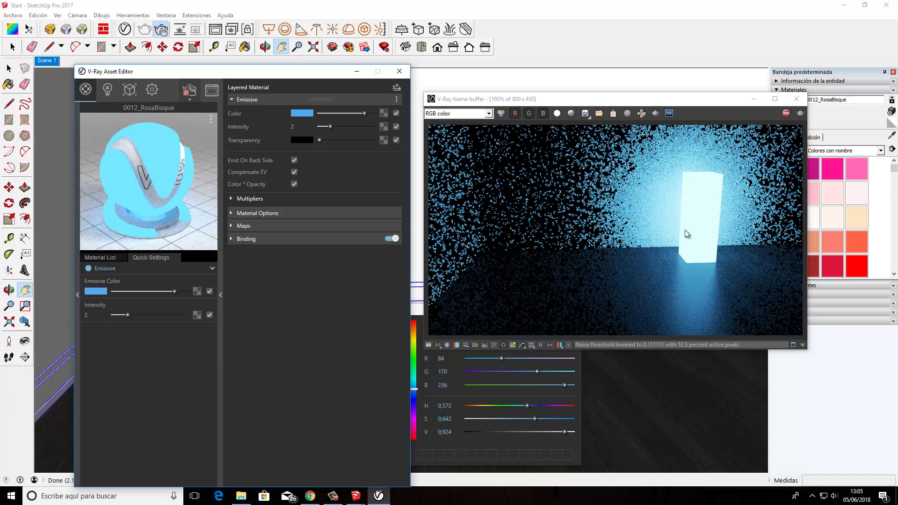
click(652, 255)
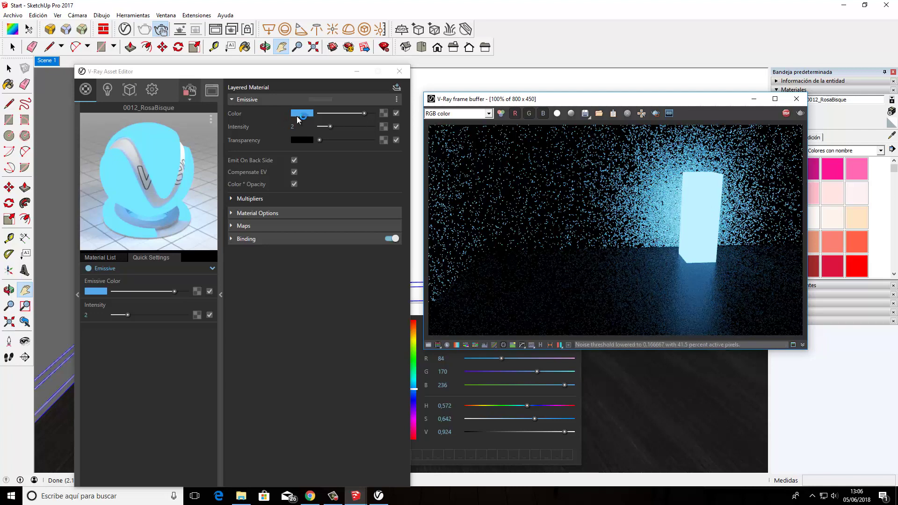
Try red, pink and cyan hues, then settle on green (RGB 102, 236, 84) as the emissive colour
click(301, 115)
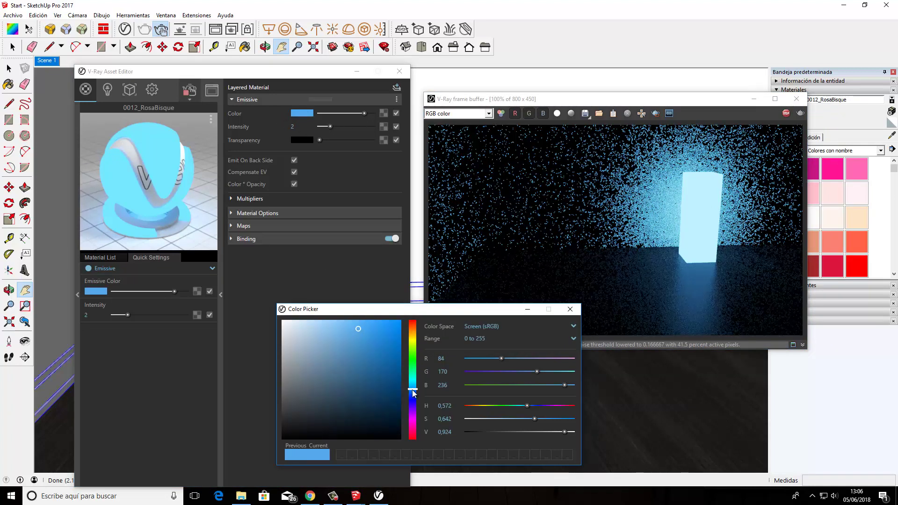
click(412, 360)
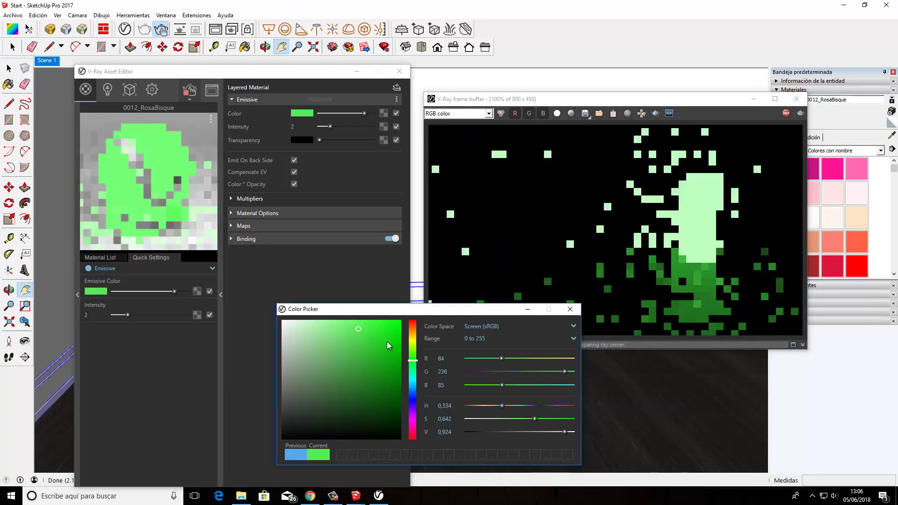
click(412, 322)
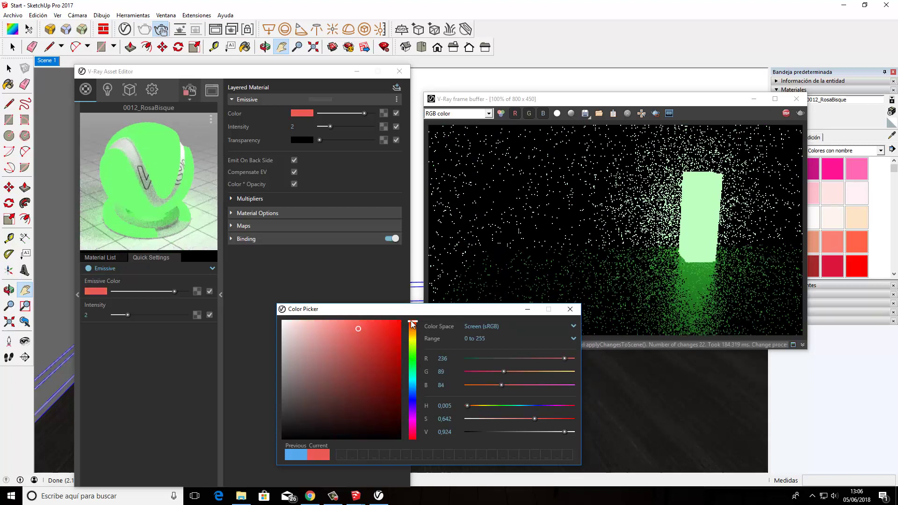
click(413, 435)
click(414, 418)
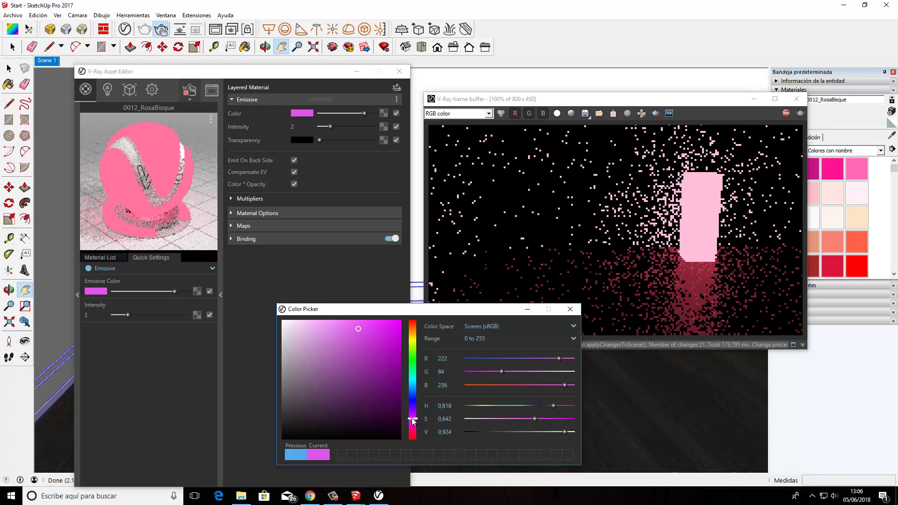
click(414, 377)
click(411, 359)
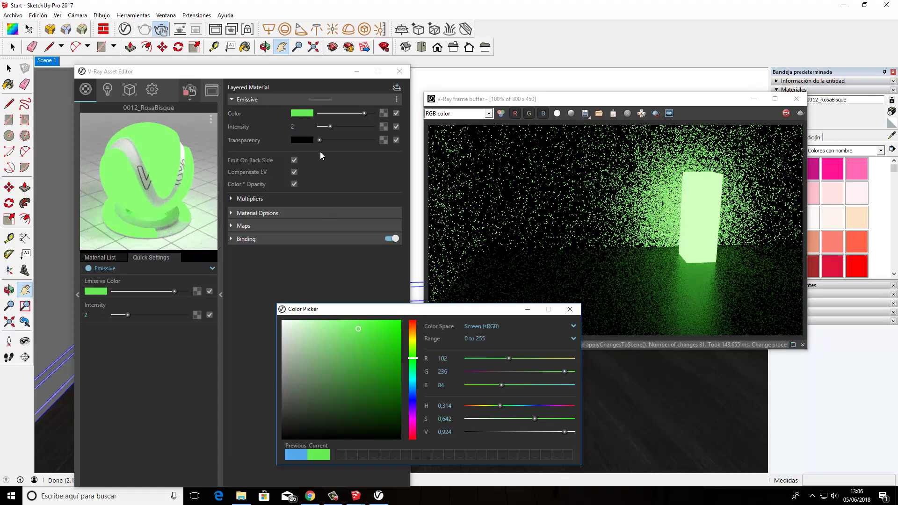
Set the emissive transparency slider to near-white 247 so the green box renders semi-transparent
drag(322, 139, 393, 150)
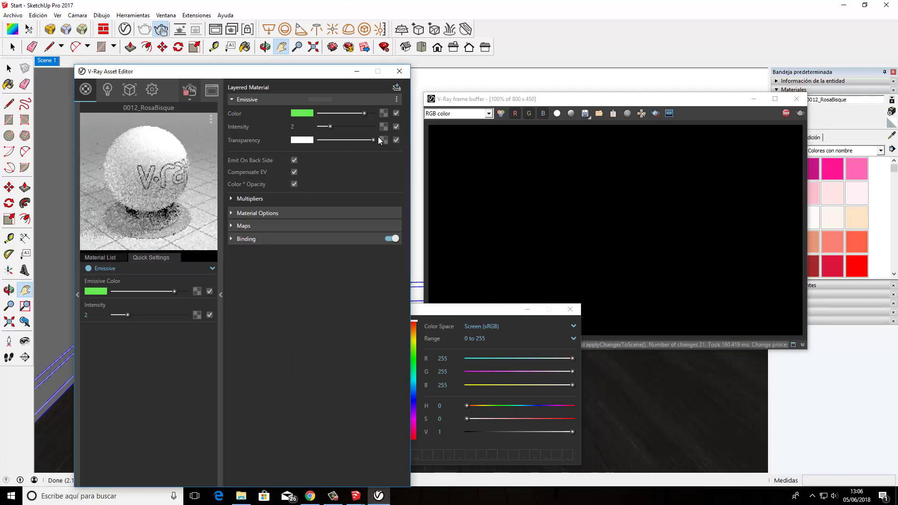
drag(372, 140, 360, 142)
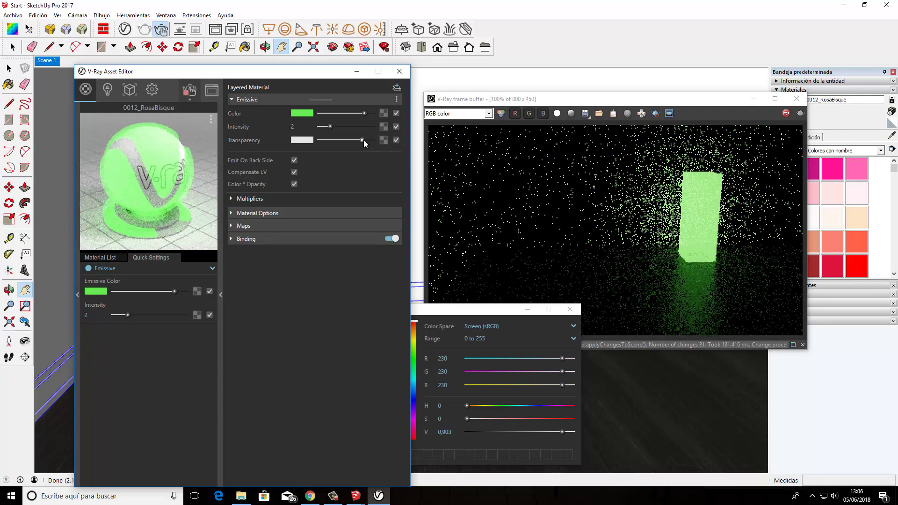
drag(363, 140, 366, 141)
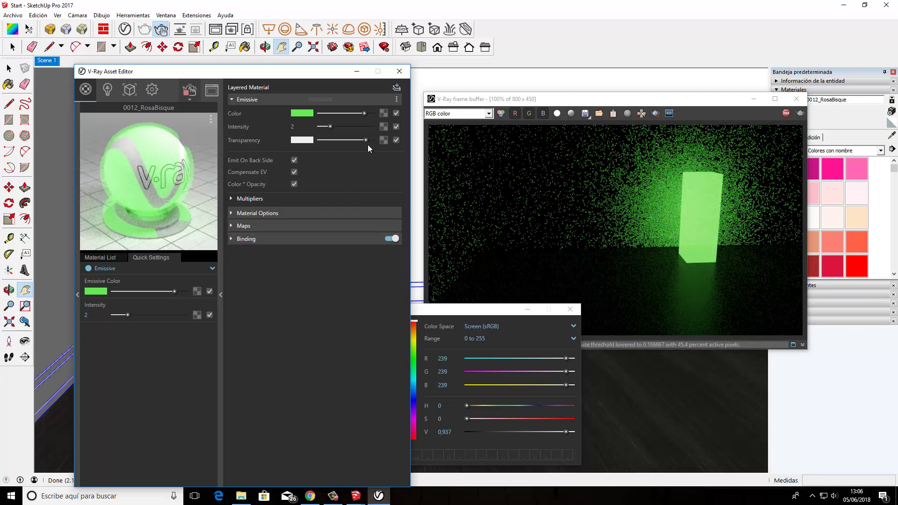
drag(365, 142, 370, 144)
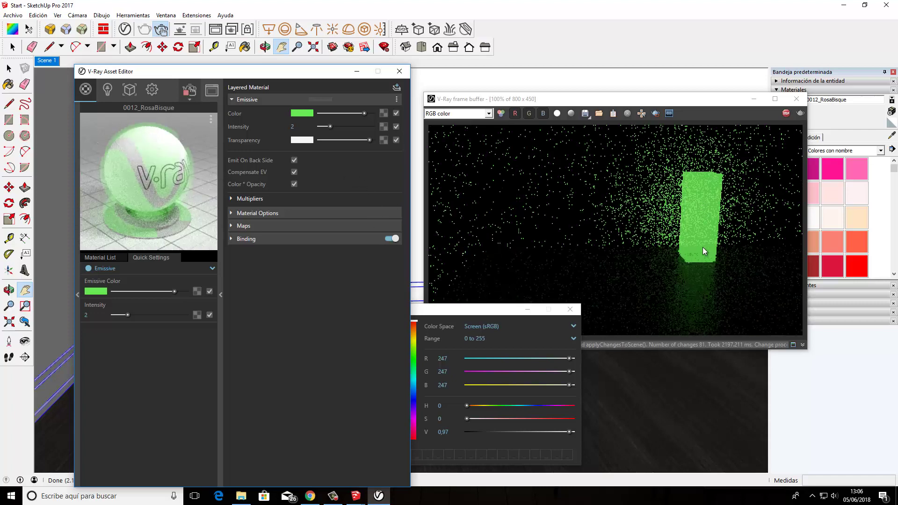
Raise the emissive intensity back to 10 and move the Color Picker clear of the render
double_click(290, 126)
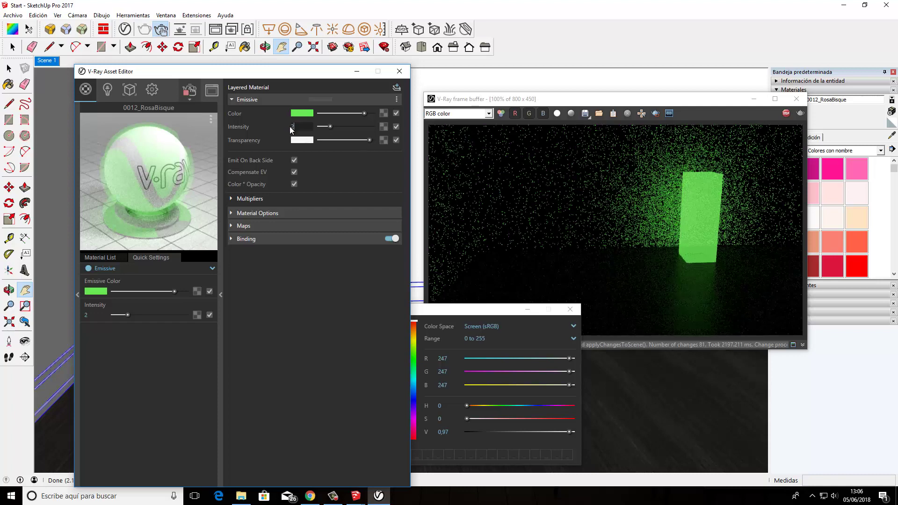
text(10)
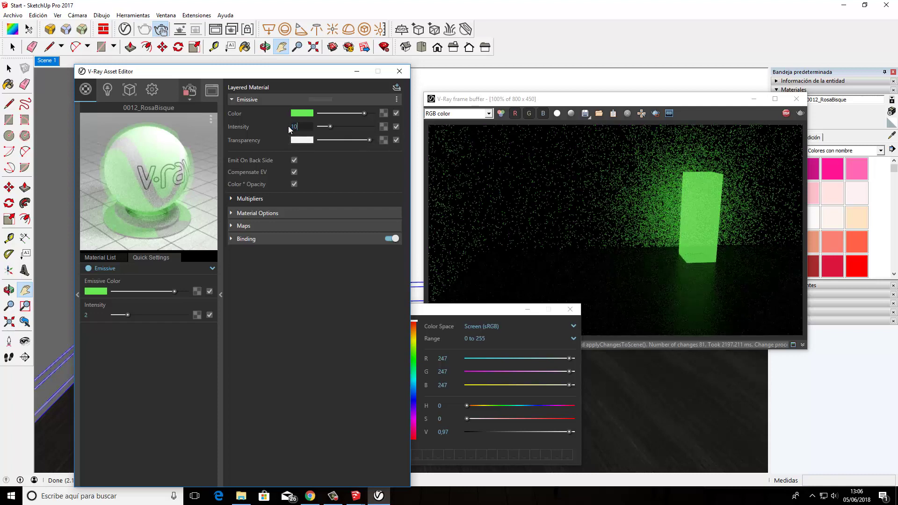
key(Return)
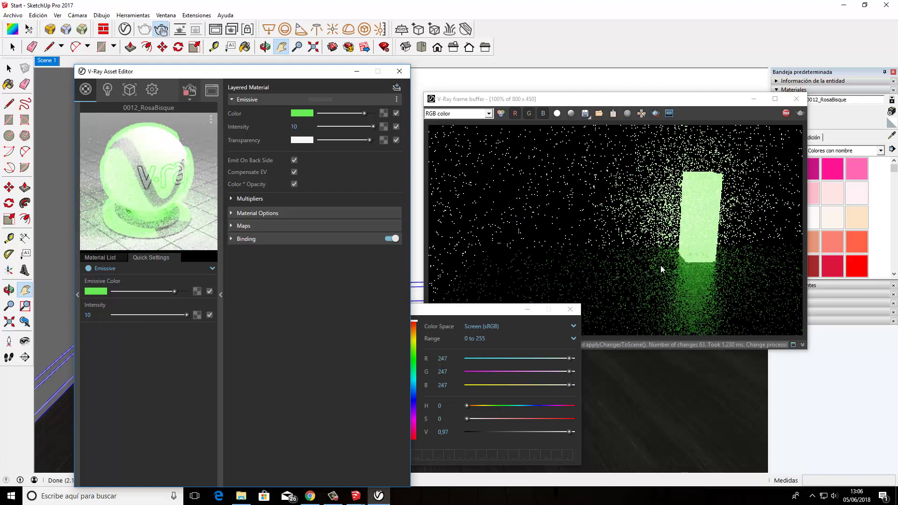
mouse_move(484, 307)
mouse_down()
mouse_move(550, 263)
mouse_move(563, 297)
mouse_up()
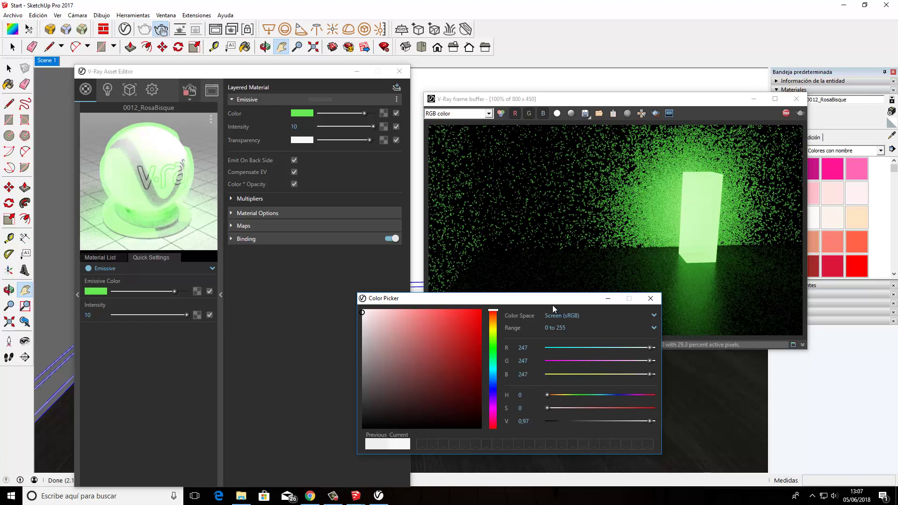
Close the finished V-Ray frame buffer and the Color Picker to return to the model viewport
mouse_move(552, 302)
mouse_down()
mouse_move(555, 285)
mouse_move(451, 291)
mouse_up()
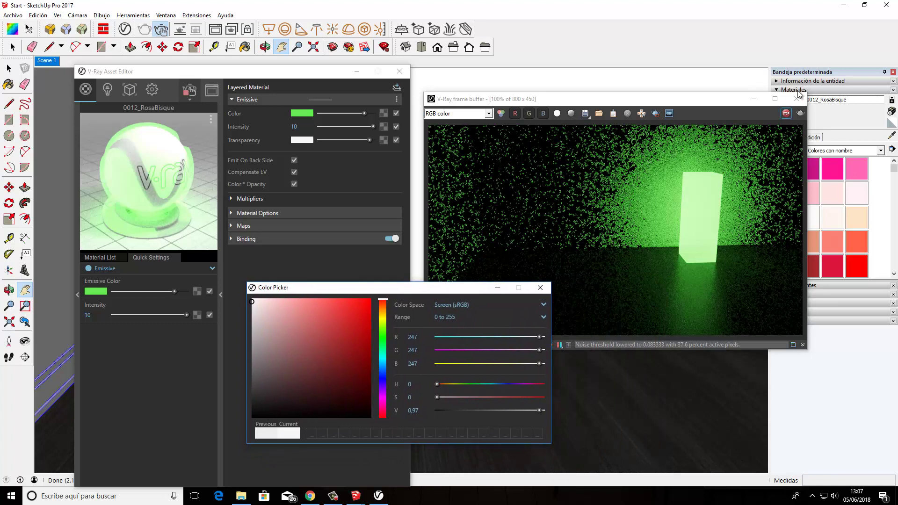
click(785, 115)
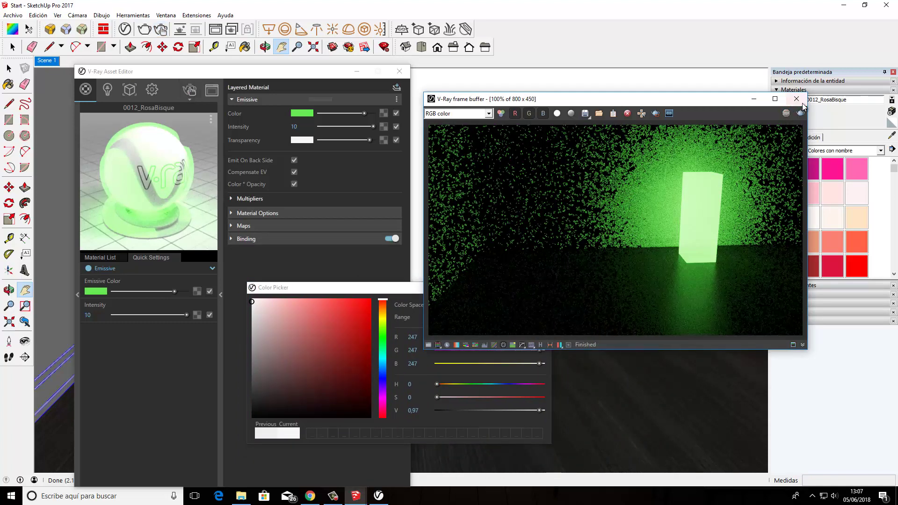
click(796, 98)
click(542, 289)
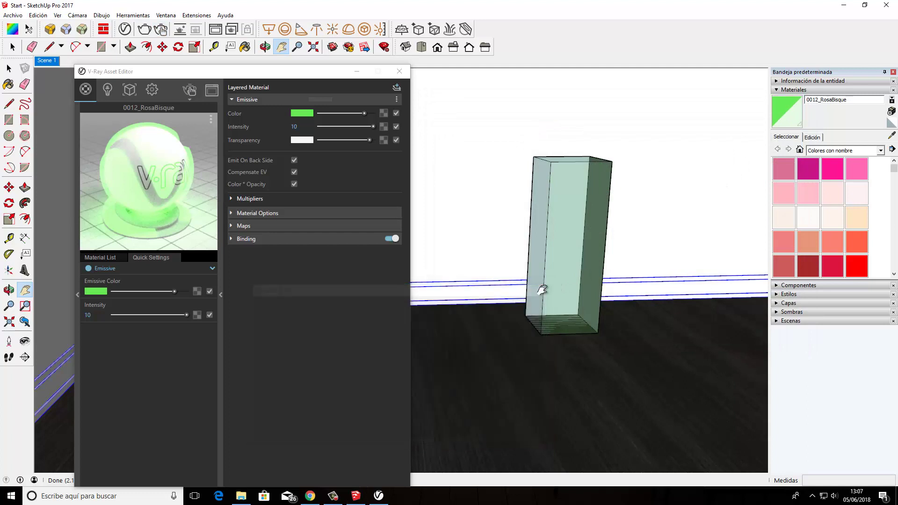